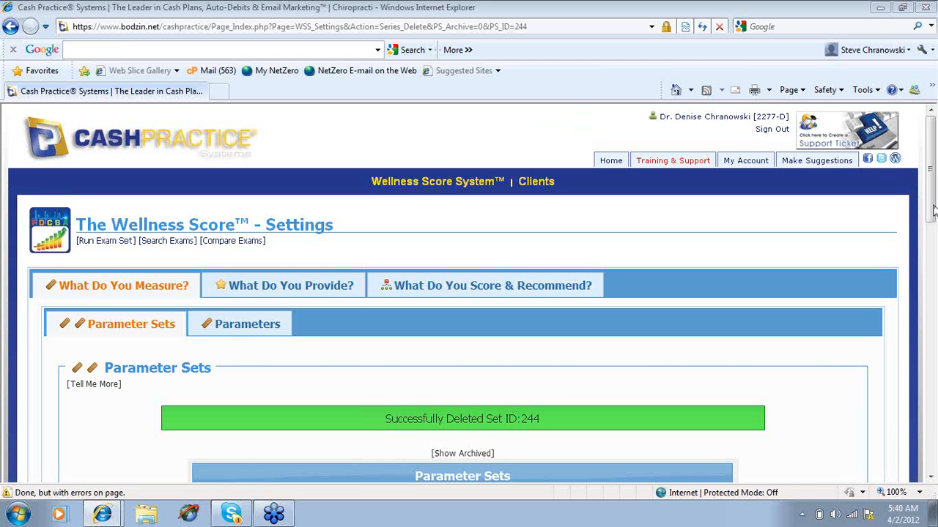
Look through the existing parameter sets and examine the list of individual parameters with their category and service relationships
left_click_drag(935, 211, 934, 325)
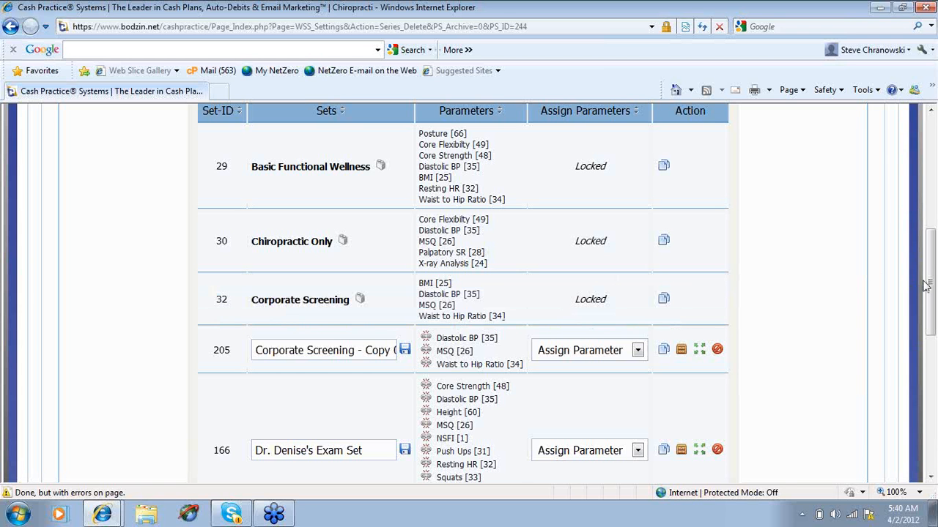
left_click_drag(932, 285, 932, 226)
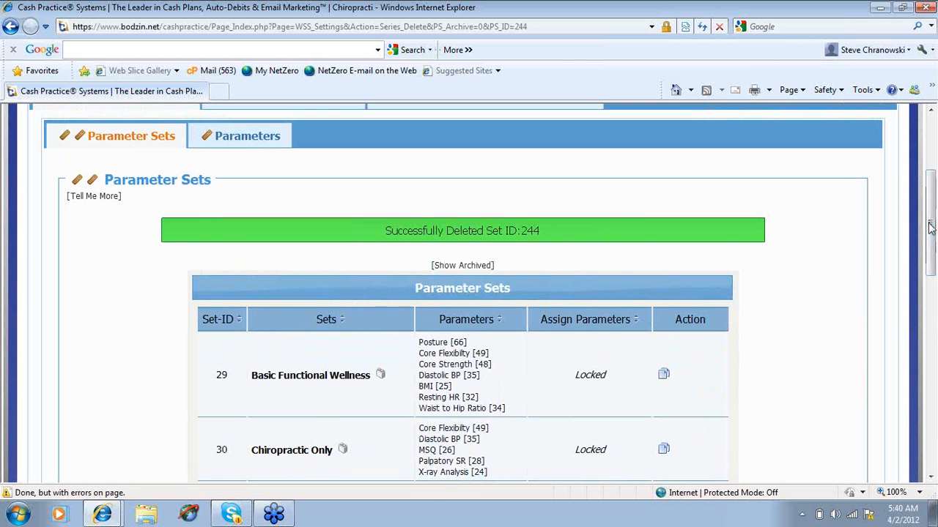
left_click(247, 138)
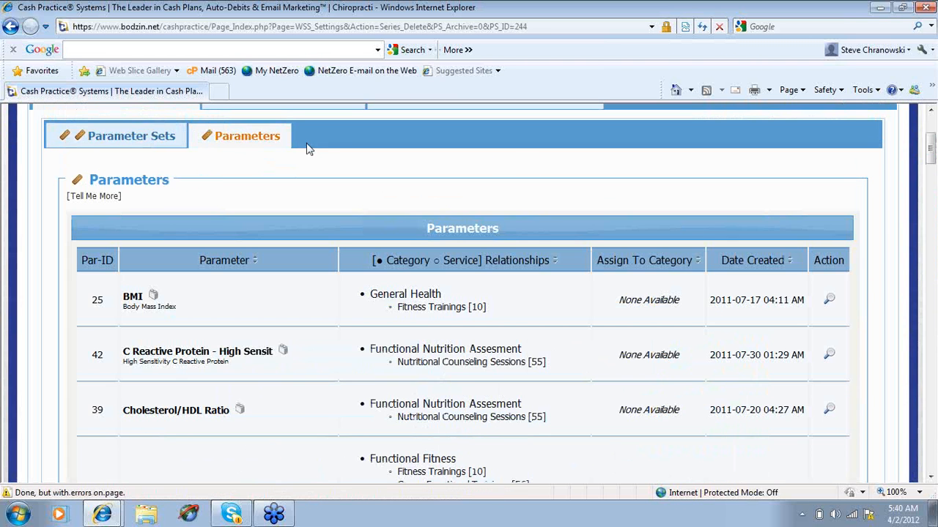
left_click(931, 476)
left_click(931, 477)
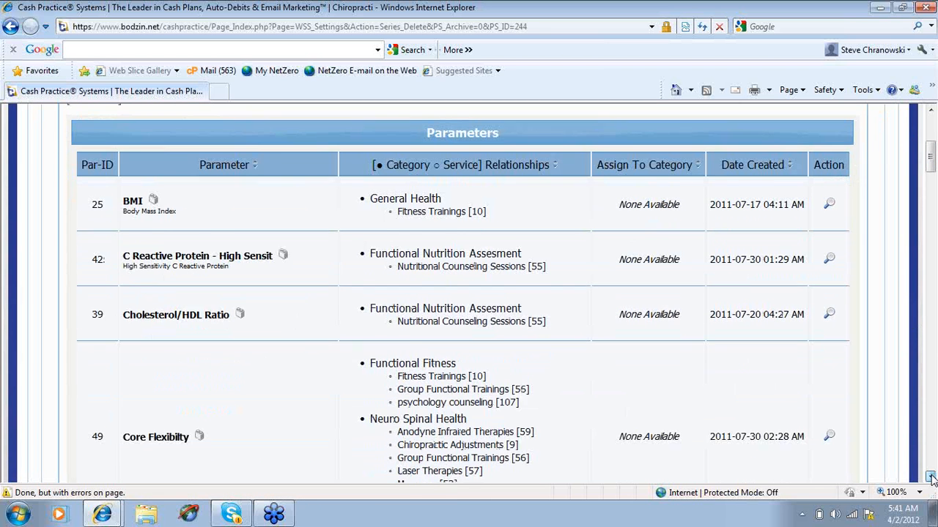
left_click(931, 477)
left_click(931, 476)
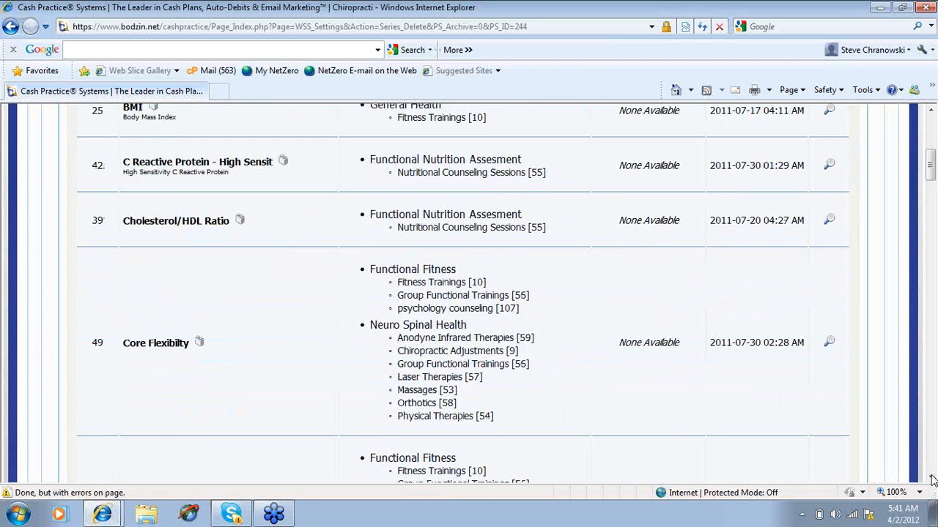
left_click(931, 477)
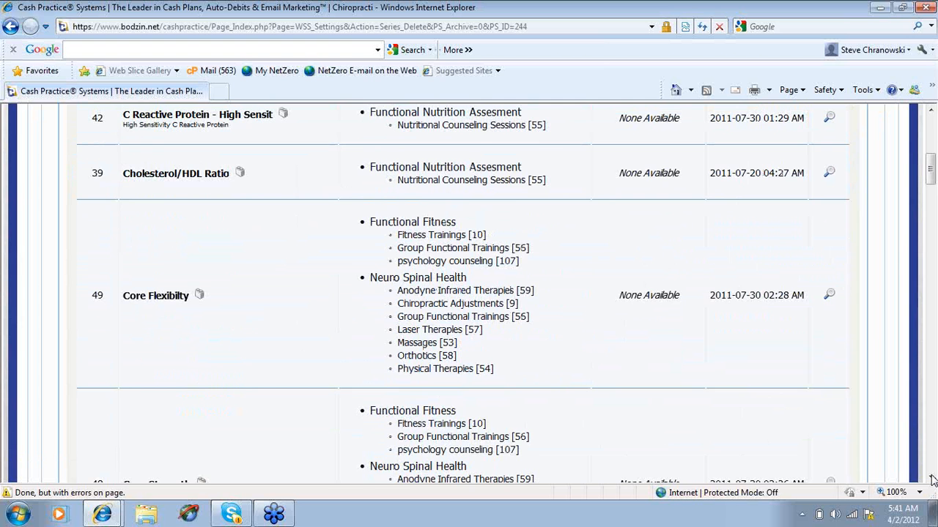
left_click(932, 477)
left_click(932, 477)
left_click(931, 477)
left_click(931, 476)
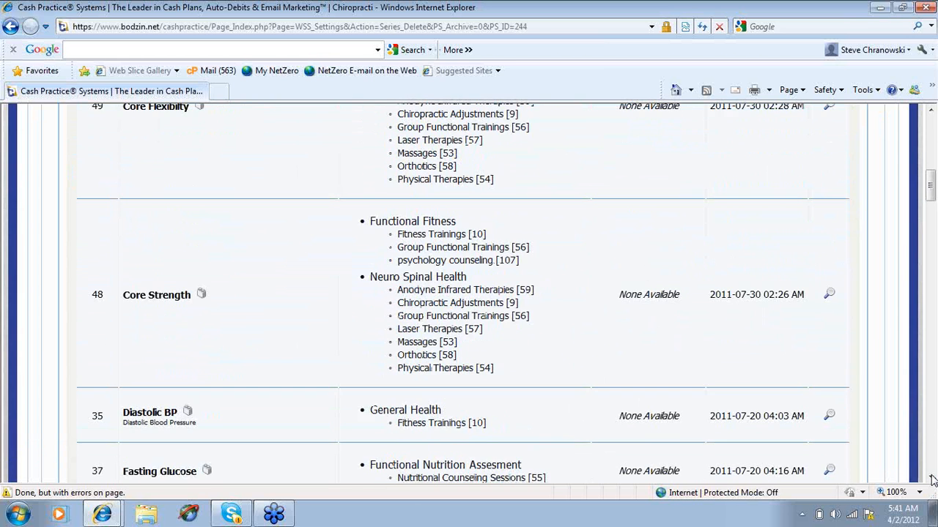
left_click(931, 477)
left_click(931, 477)
left_click(931, 477)
left_click(931, 477)
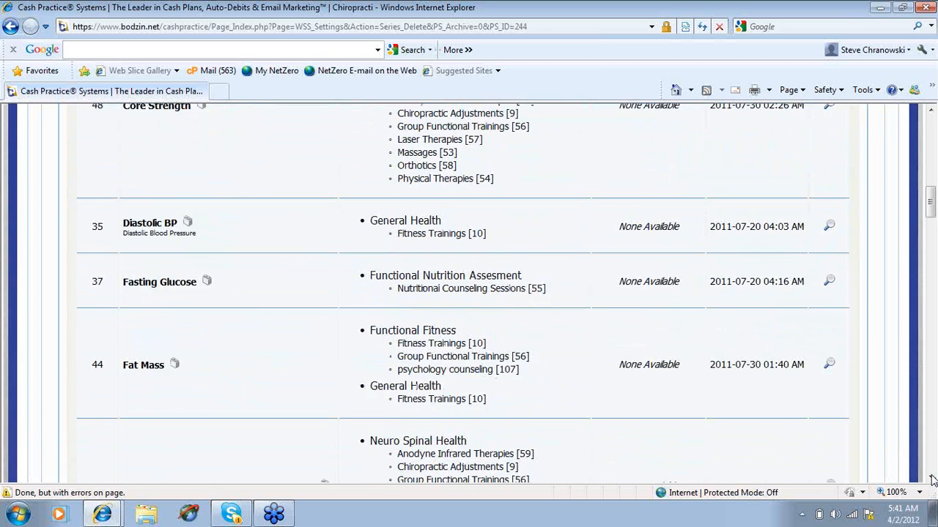
left_click(931, 477)
left_click(931, 477)
left_click(931, 477)
left_click(931, 477)
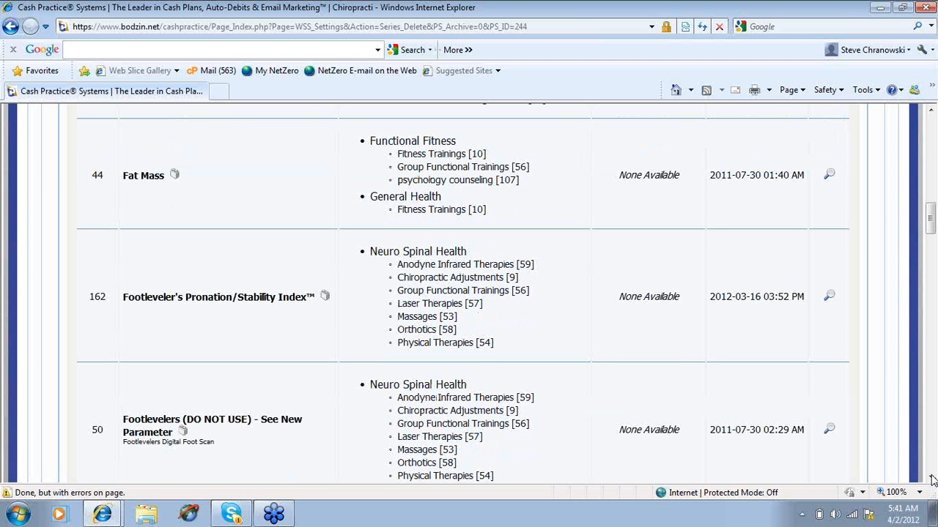
left_click(932, 477)
left_click(931, 477)
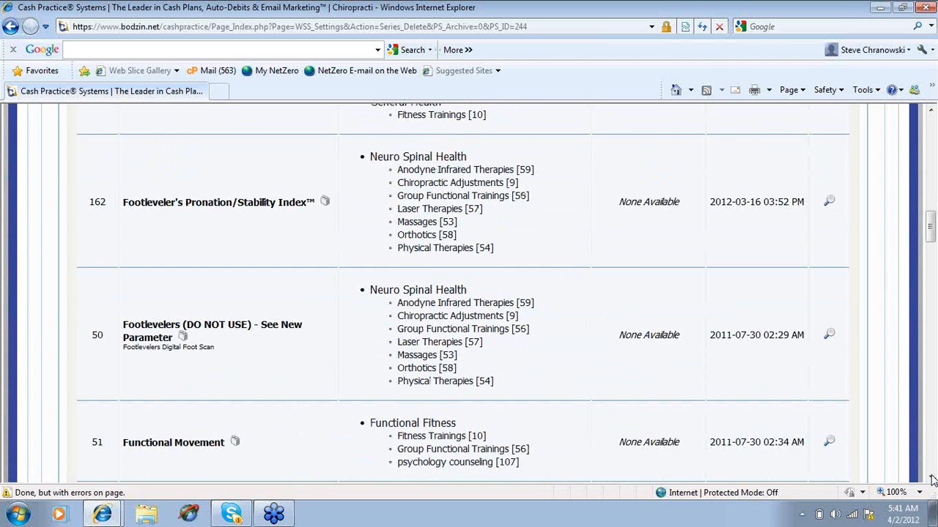
left_click(932, 476)
left_click(932, 477)
left_click(931, 477)
left_click(931, 477)
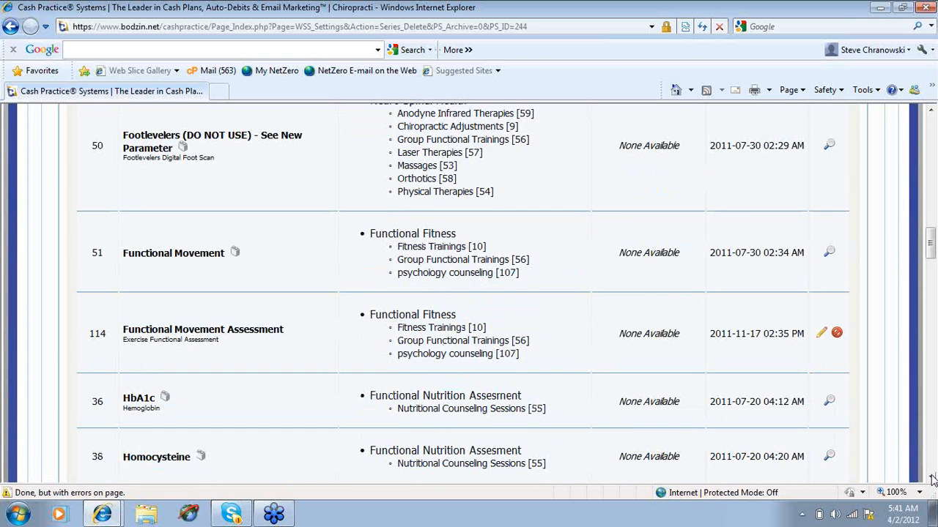
left_click(931, 477)
left_click(931, 477)
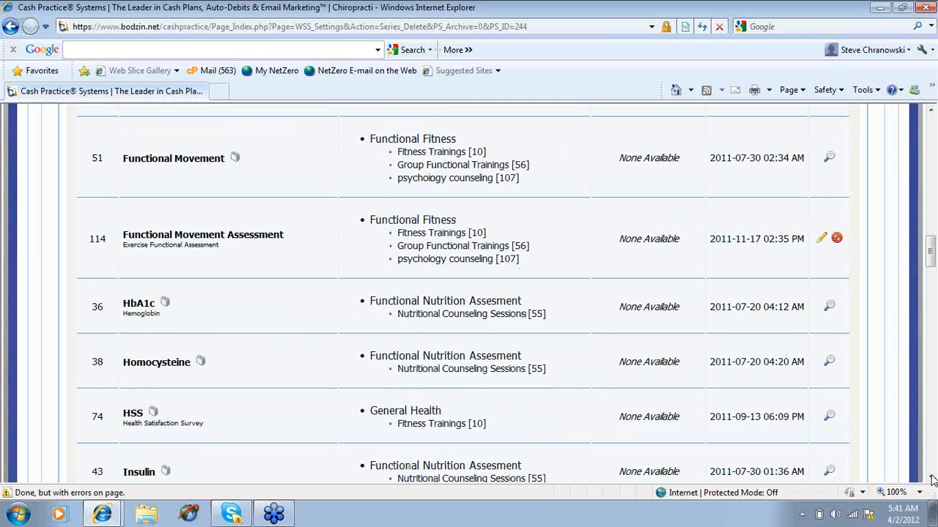
left_click(932, 477)
left_click(931, 477)
left_click(931, 477)
left_click(931, 477)
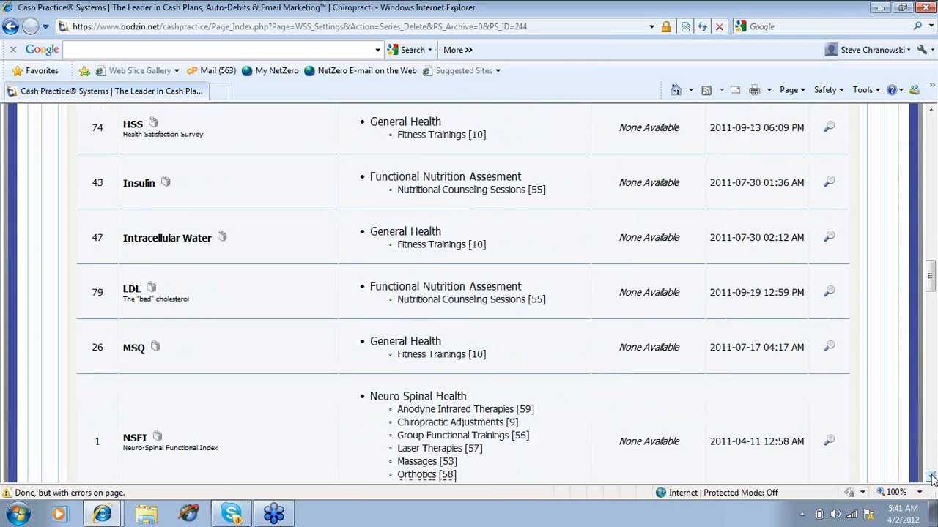
left_click(931, 477)
left_click(931, 477)
left_click(931, 477)
left_click(931, 477)
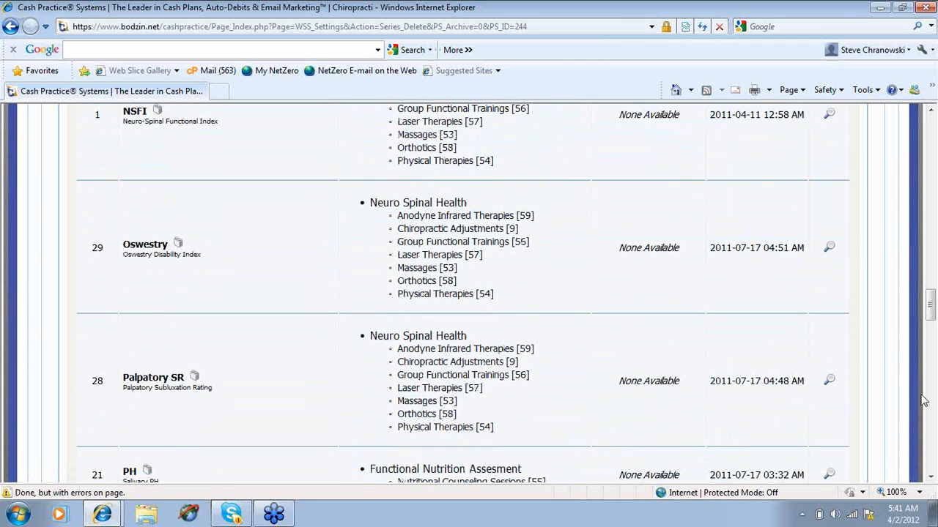
left_click_drag(928, 314, 901, 138)
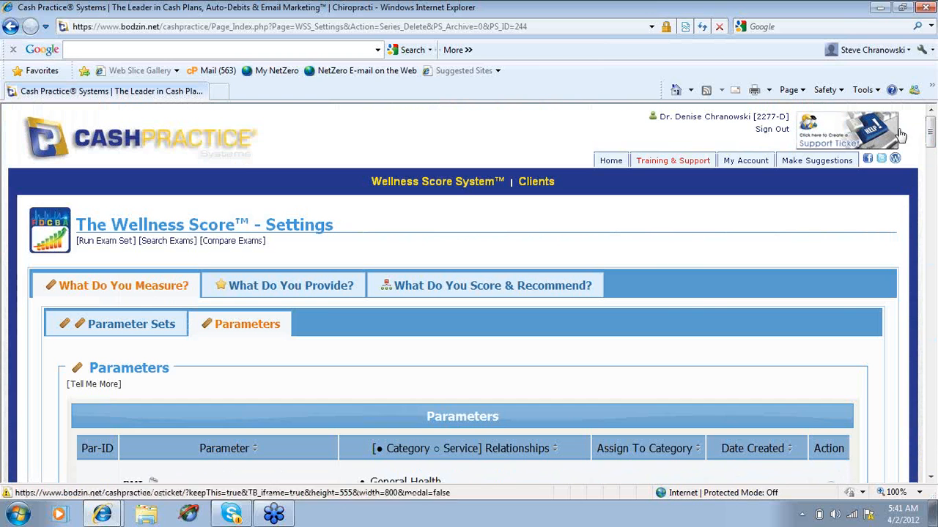
Return to the parameter sets and make a copy of the locked Corporate Screening set
left_click(140, 335)
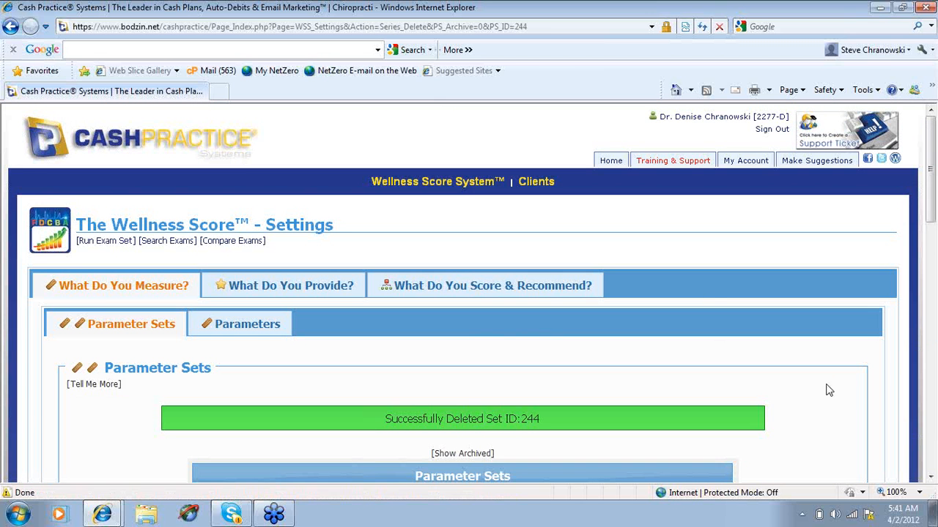
left_click(929, 477)
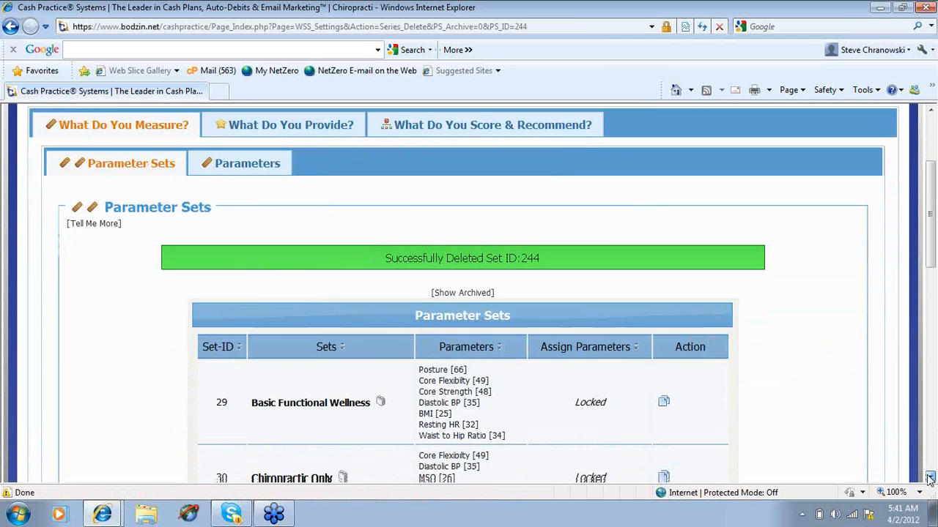
left_click(929, 478)
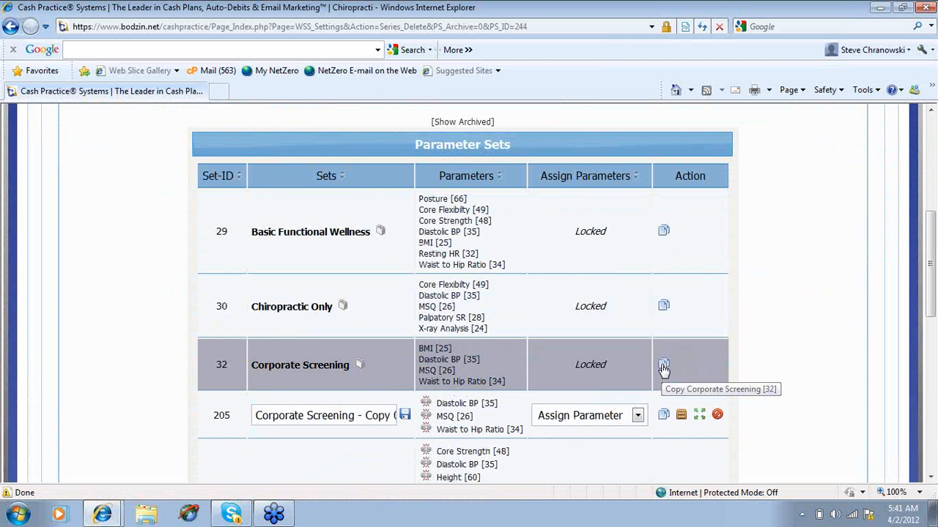
left_click(663, 367)
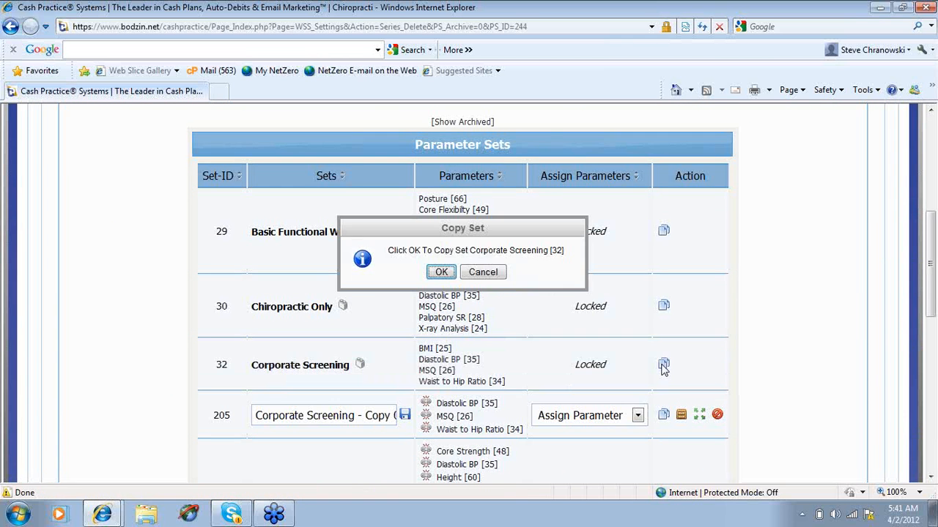
left_click(440, 273)
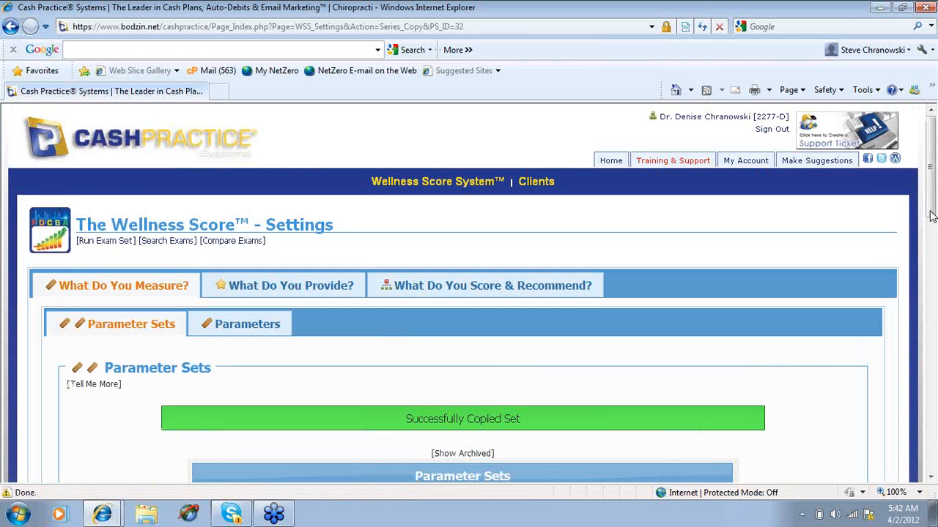
Replace the name of the new Corporate Screening copy (set 245) with ExxonMobil without saving it
left_click_drag(930, 215, 932, 319)
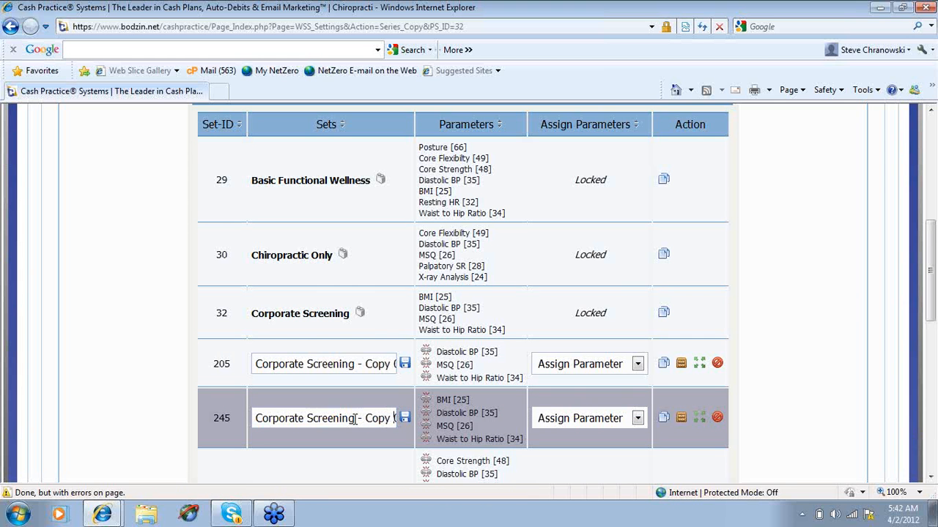
key("Right")
key("Right")
key("Right")
key("Right")
key("Right")
key("Right")
key("Right")
key("Right")
key("Right")
key("Right")
key("Right")
key("Right")
key("Right")
key("Right")
key("Right")
key("Right")
key("Right")
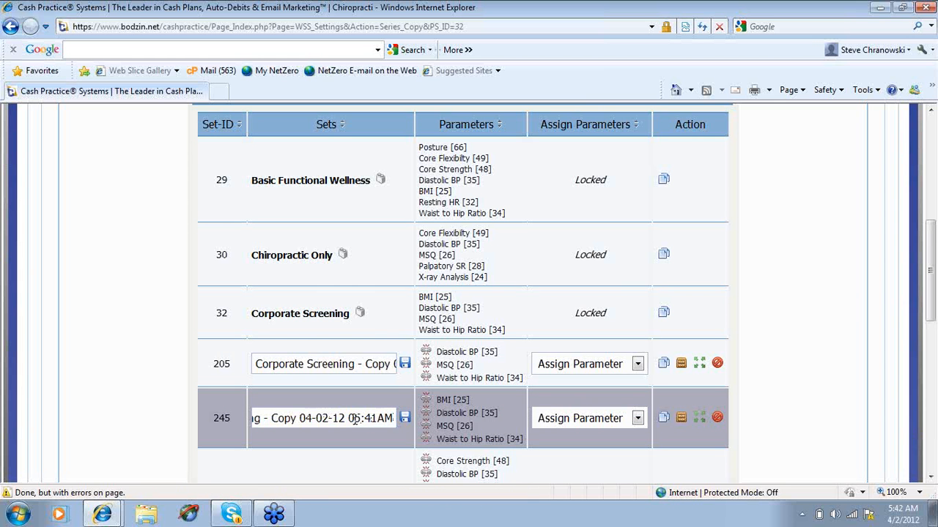
key("Left")
key("Left")
key("Left")
key("Left")
key("Left")
key("Left")
key("Left")
key("Left")
key("Left")
key("Left")
key("Left")
key("Left")
key("Left")
key("Left")
key("Left")
key("Left")
key("Left")
key("Left")
key("Left")
key("Left")
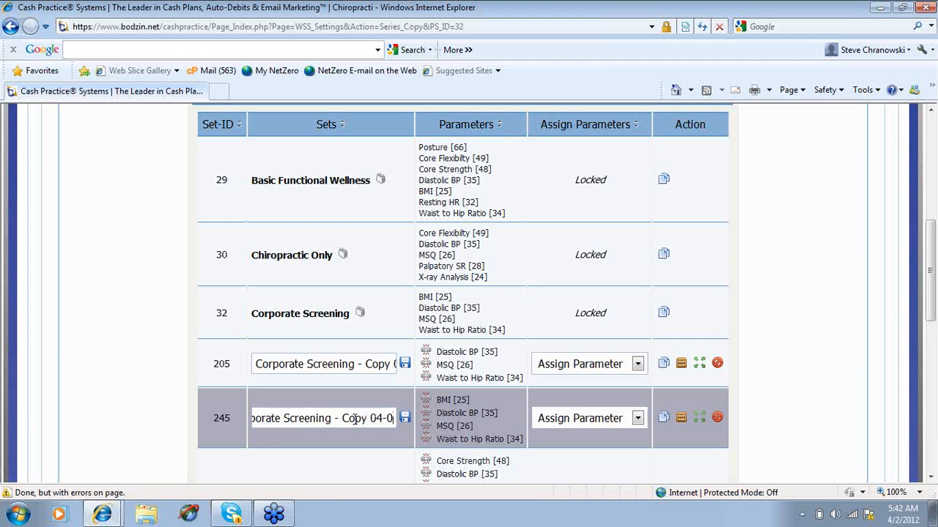
key("BackSpace")
key("BackSpace")
key("BackSpace")
key("BackSpace")
key("BackSpace")
key("BackSpace")
key("BackSpace")
key("BackSpace")
key("BackSpace")
key("BackSpace")
key("BackSpace")
key("BackSpace")
key("BackSpace")
key("BackSpace")
key("BackSpace")
key("BackSpace")
key("BackSpace")
key("BackSpace")
key("BackSpace")
key("BackSpace")
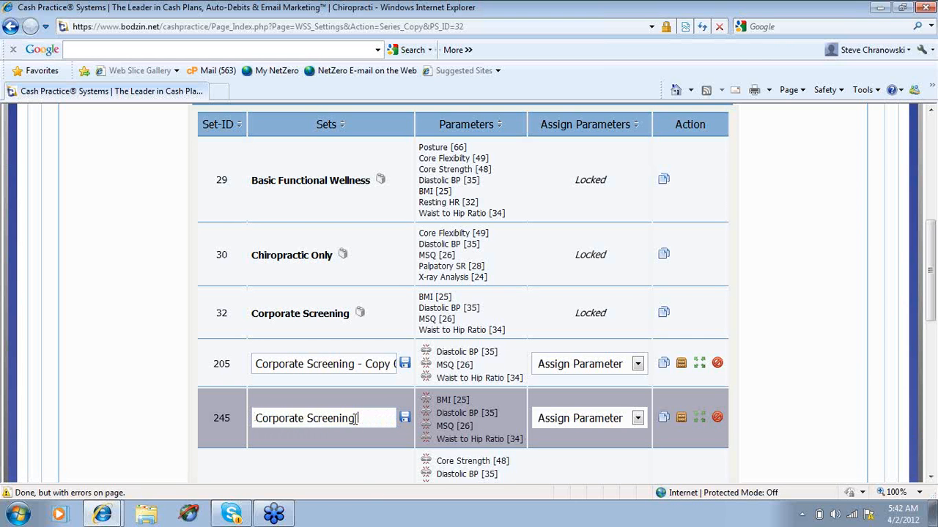
key("BackSpace")
key("BackSpace")
key("BackSpace")
key("BackSpace")
key("BackSpace")
key("BackSpace")
key("BackSpace")
key("BackSpace")
key("BackSpace")
key("BackSpace")
key("BackSpace")
key("BackSpace")
key("BackSpace")
key("BackSpace")
key("BackSpace")
key("BackSpace")
key("BackSpace")
key("BackSpace")
key("BackSpace")
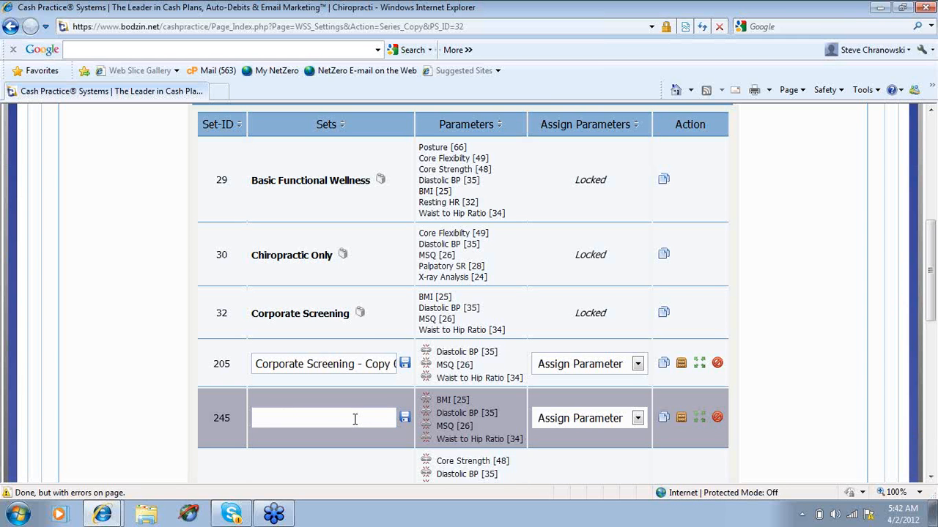
type("ExxonMobil")
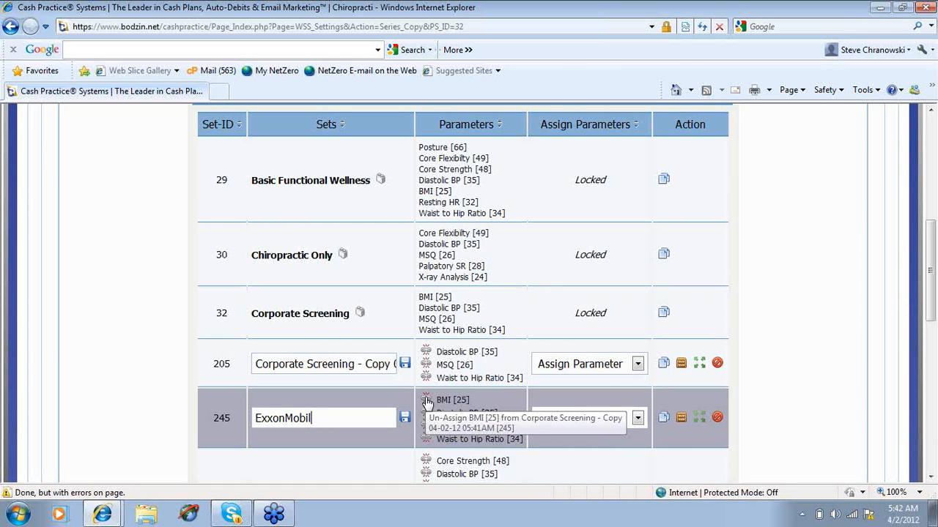
Un-assign the BMI parameter from the new Corporate Screening copy, set 245
left_click(427, 401)
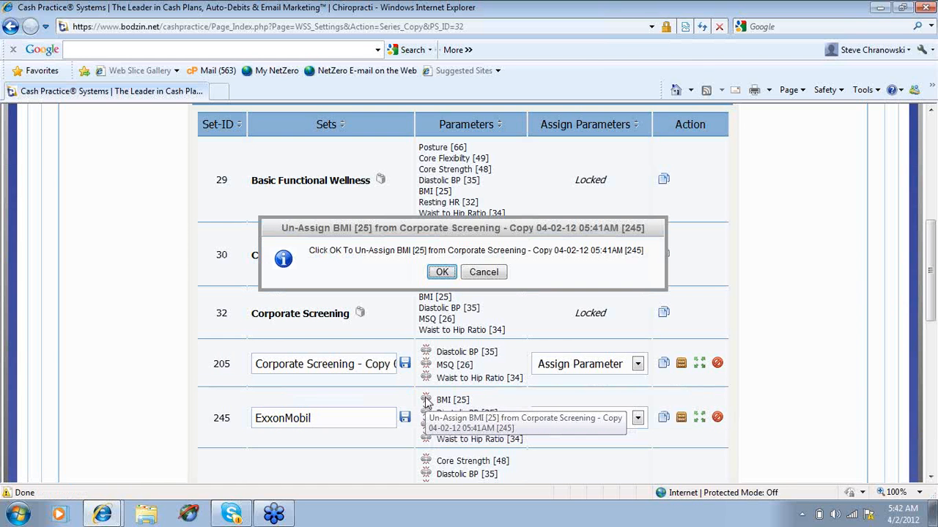
left_click(441, 272)
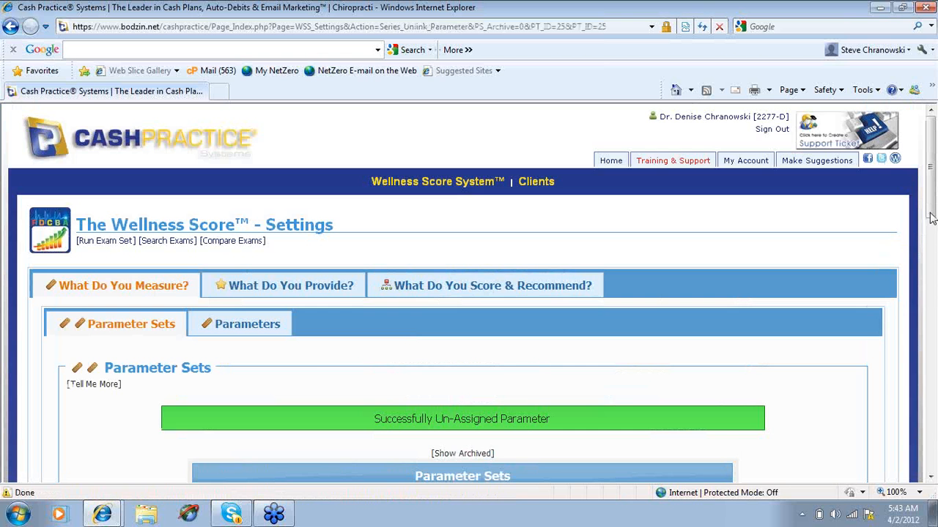
Rename the Corporate Screening copy (set 245) as ExxonMobil and save the new name
left_click_drag(931, 216, 929, 334)
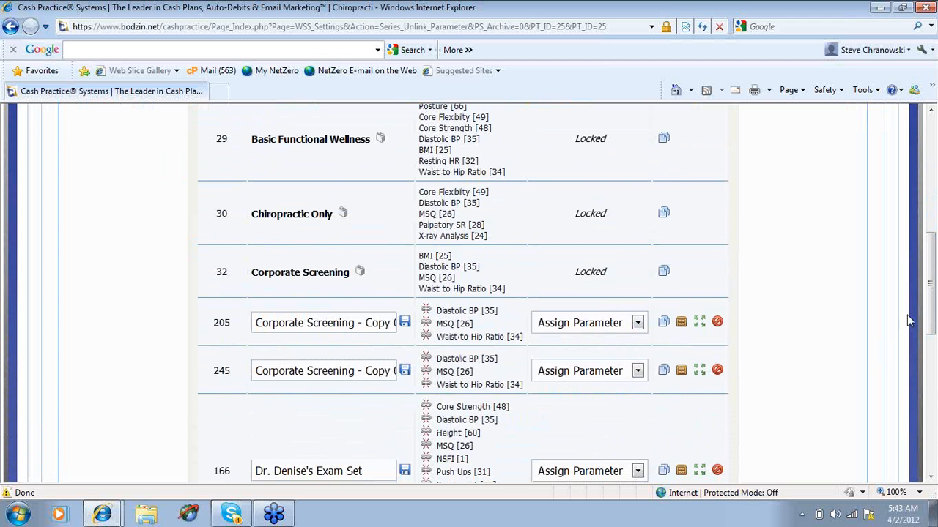
left_click_drag(931, 295, 934, 271)
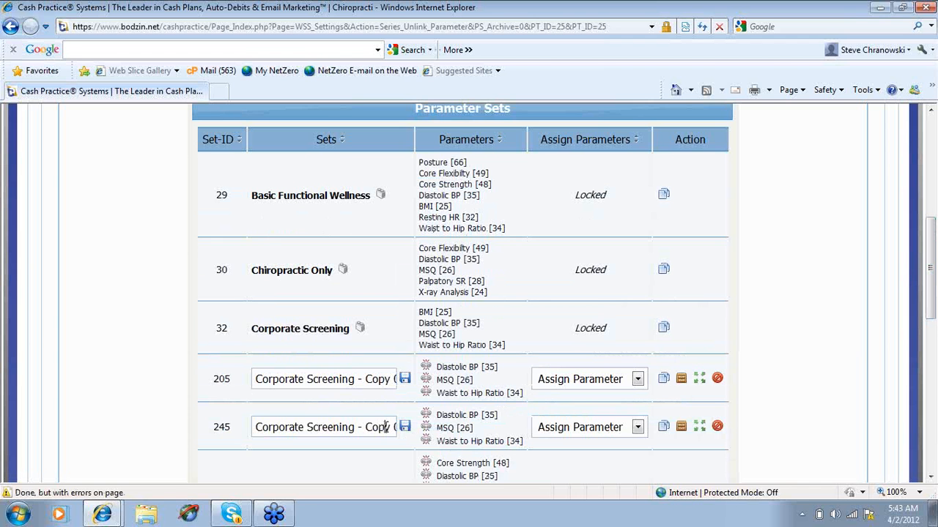
key("Right")
key("Right")
key("Right")
key("Right")
key("Right")
key("Right")
key("Right")
key("Right")
key("Right")
key("Right")
key("Right")
key("Right")
key("Right")
key("Right")
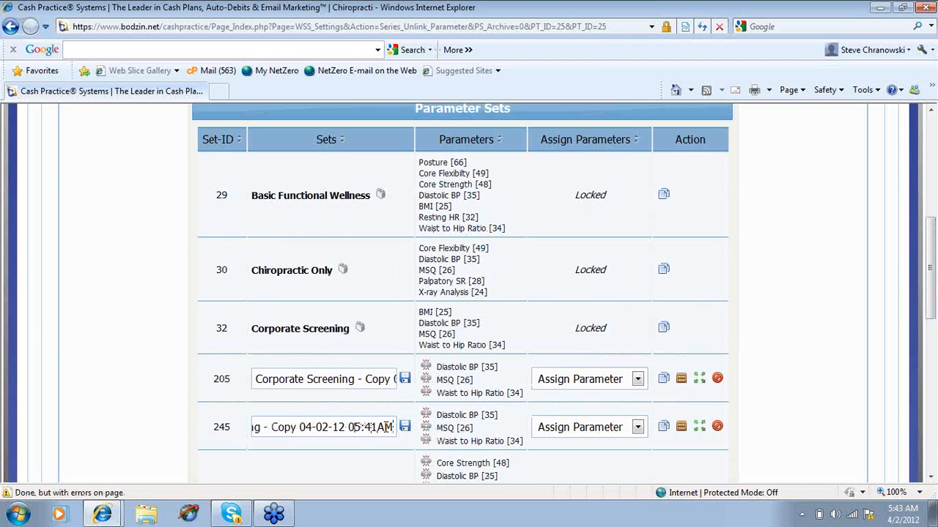
key("Left")
key("Left")
key("Left")
key("Left")
key("Left")
key("Left")
key("Left")
key("Left")
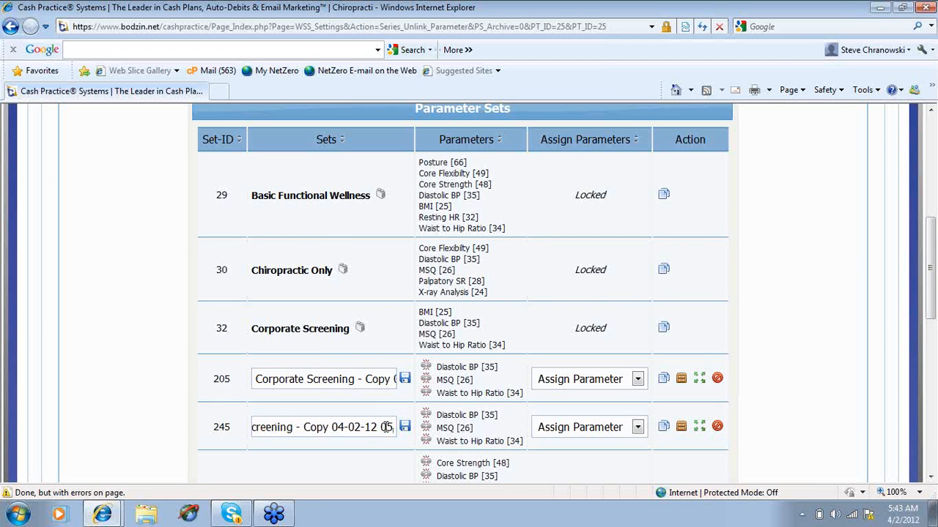
key("BackSpace")
key("BackSpace")
key("BackSpace")
key("BackSpace")
key("BackSpace")
key("BackSpace")
key("BackSpace")
key("BackSpace")
key("BackSpace")
key("BackSpace")
key("BackSpace")
key("BackSpace")
key("BackSpace")
key("BackSpace")
key("BackSpace")
key("BackSpace")
key("BackSpace")
key("BackSpace")
key("BackSpace")
key("BackSpace")
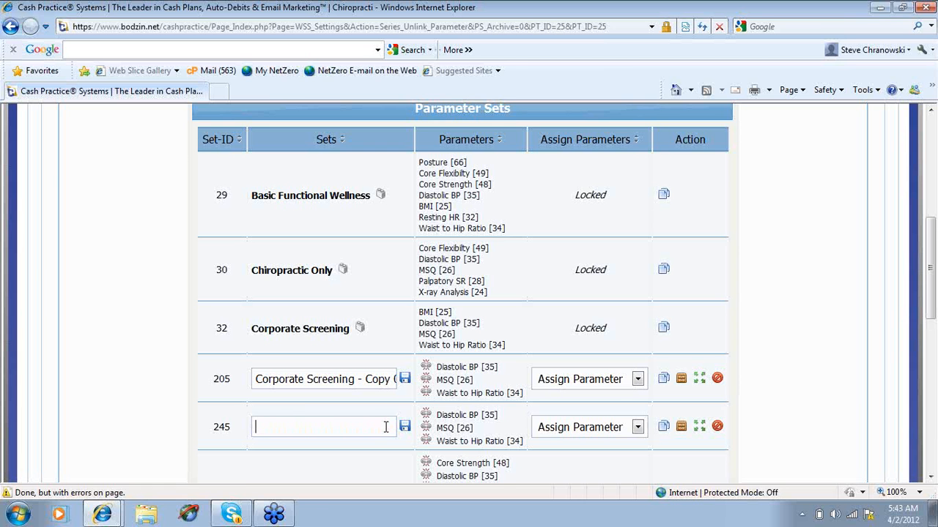
type("ExxonM obil")
key("BackSpace")
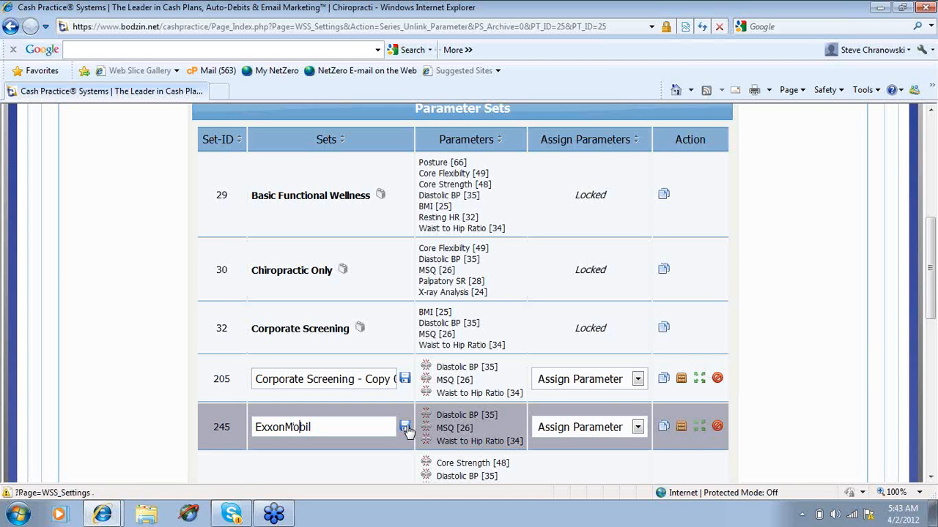
left_click(405, 428)
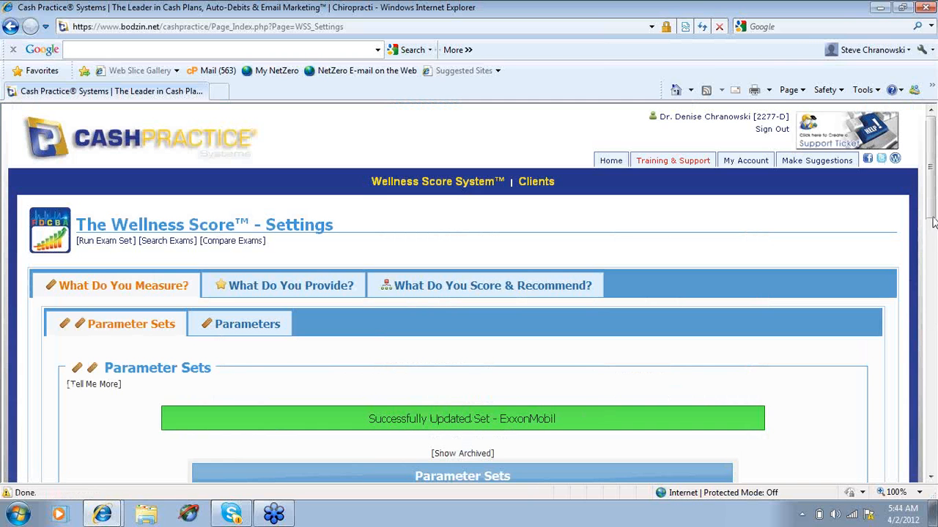
Un-assign the MSQ parameter from the ExxonMobil set and confirm the removal
left_click_drag(933, 219, 933, 306)
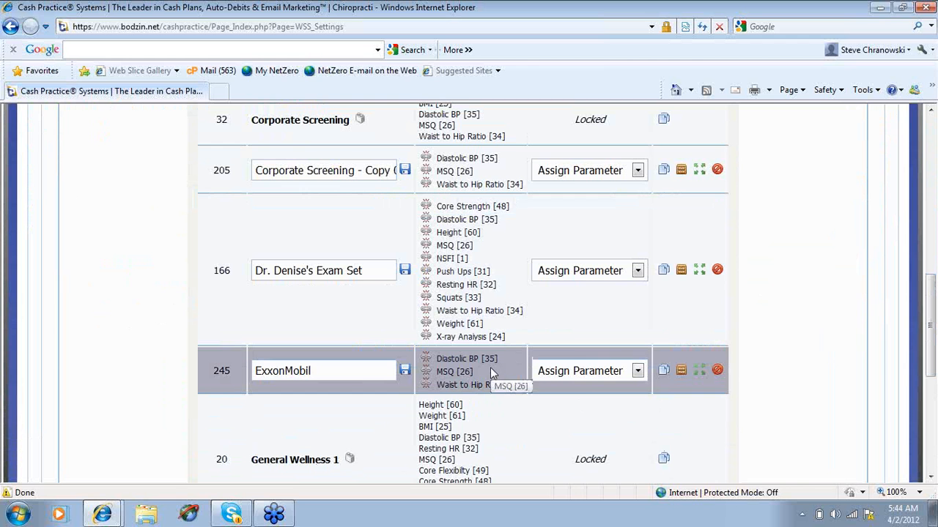
left_click(427, 374)
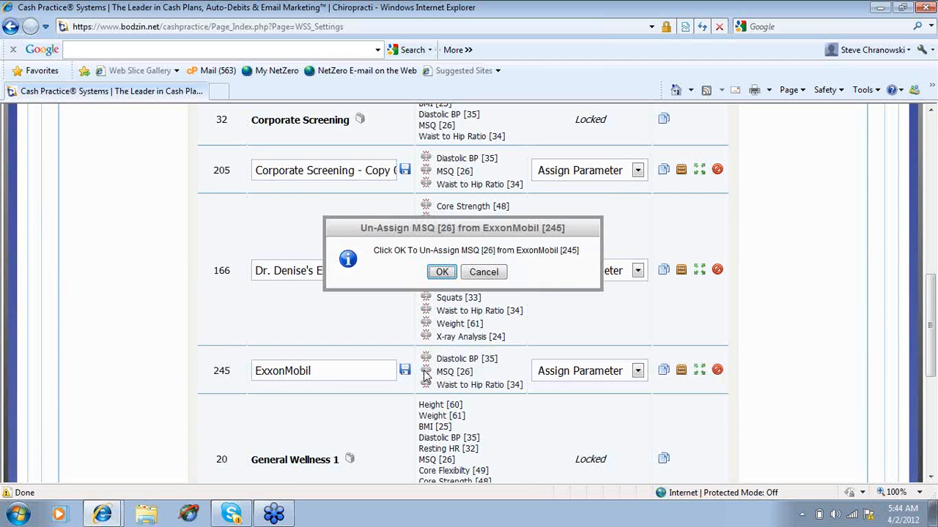
left_click(439, 277)
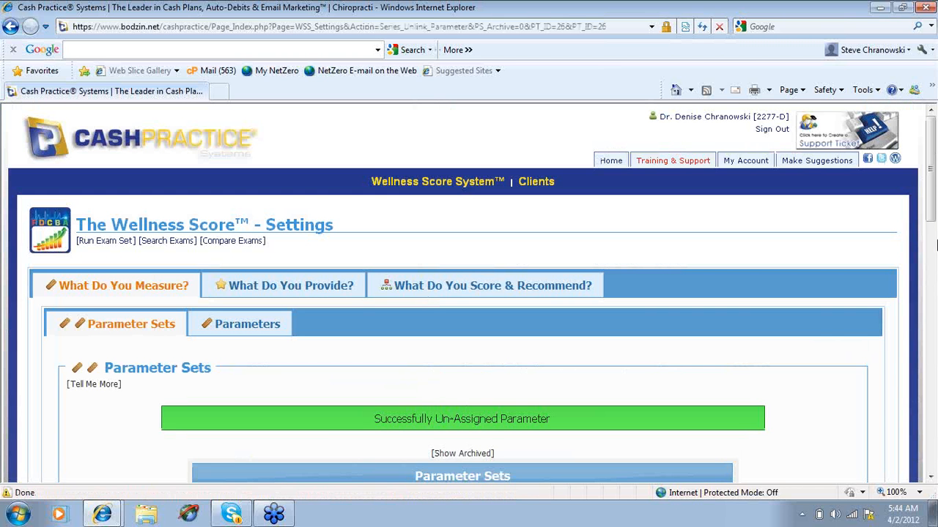
Assign the Fat Mass parameter to the older Corporate Screening copy, set 205
left_click_drag(934, 212, 933, 307)
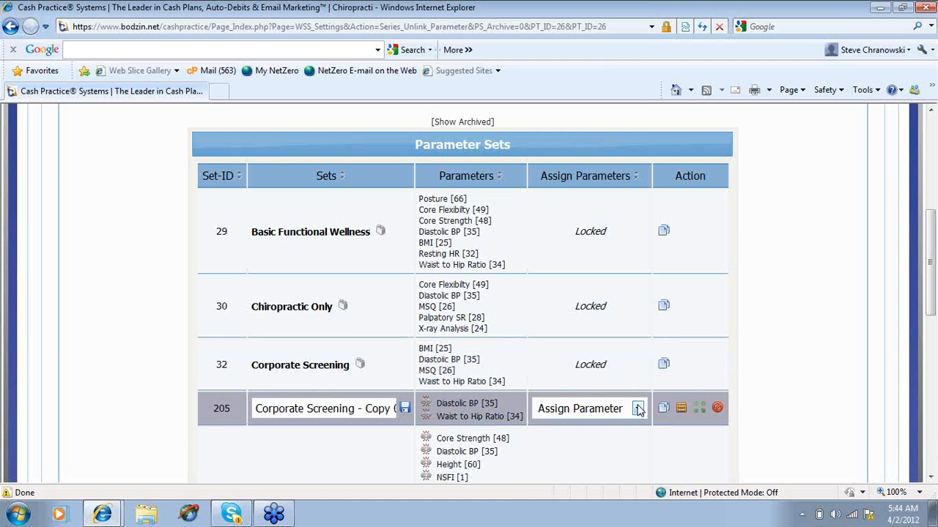
left_click(638, 409)
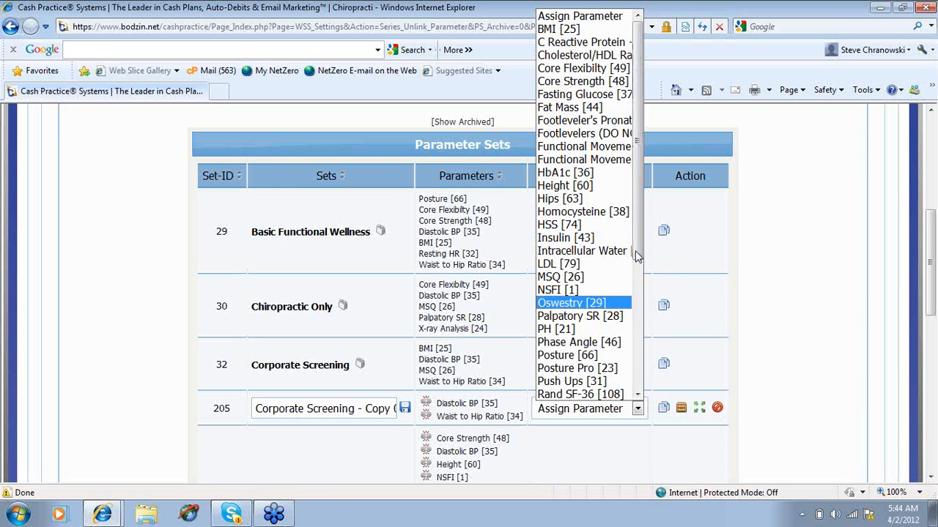
left_click(605, 108)
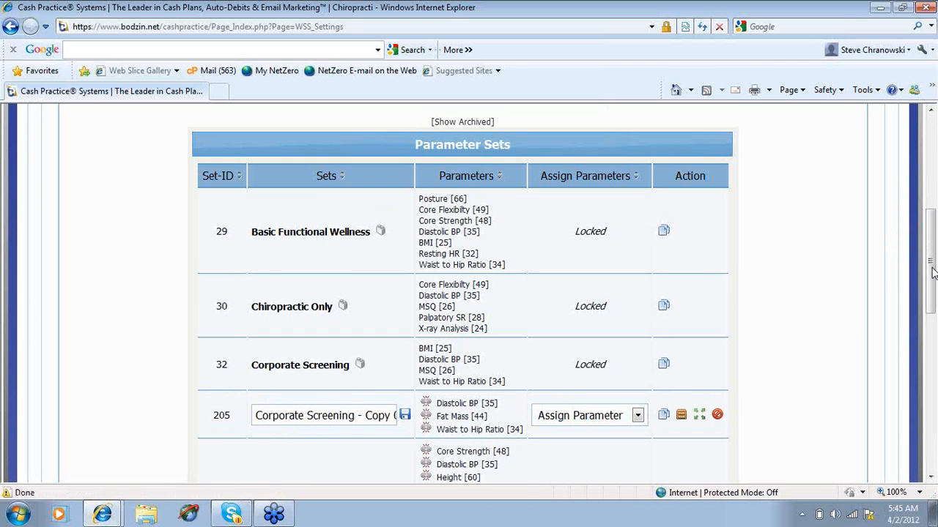
Assign the Fat Mass parameter to the ExxonMobil set
left_click_drag(934, 273, 933, 337)
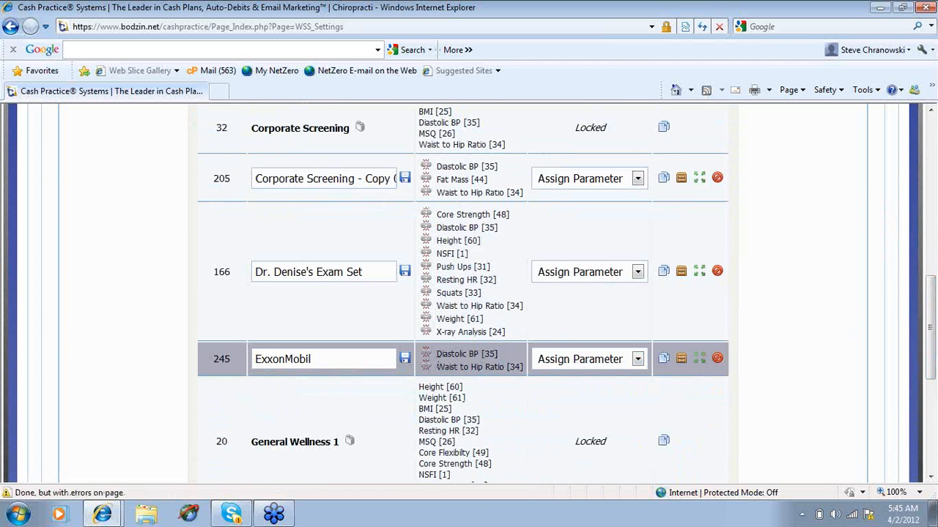
left_click(638, 360)
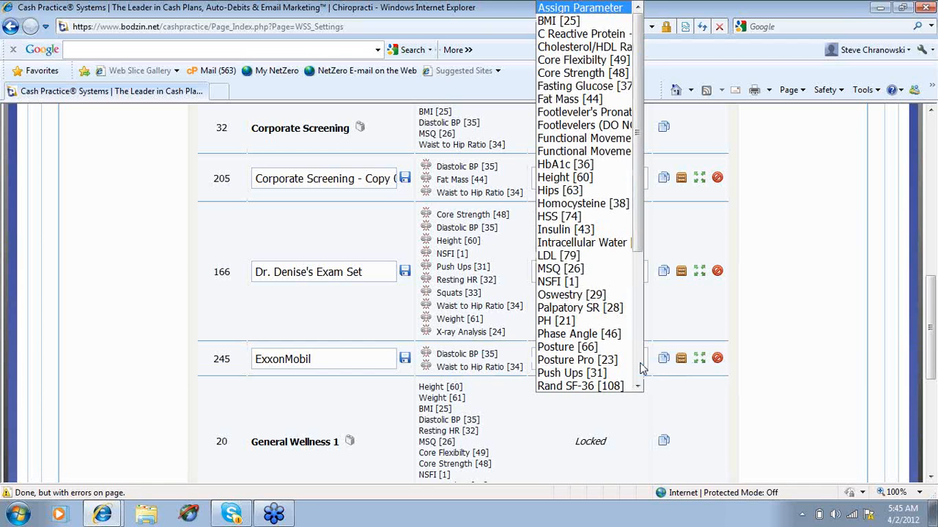
left_click(599, 101)
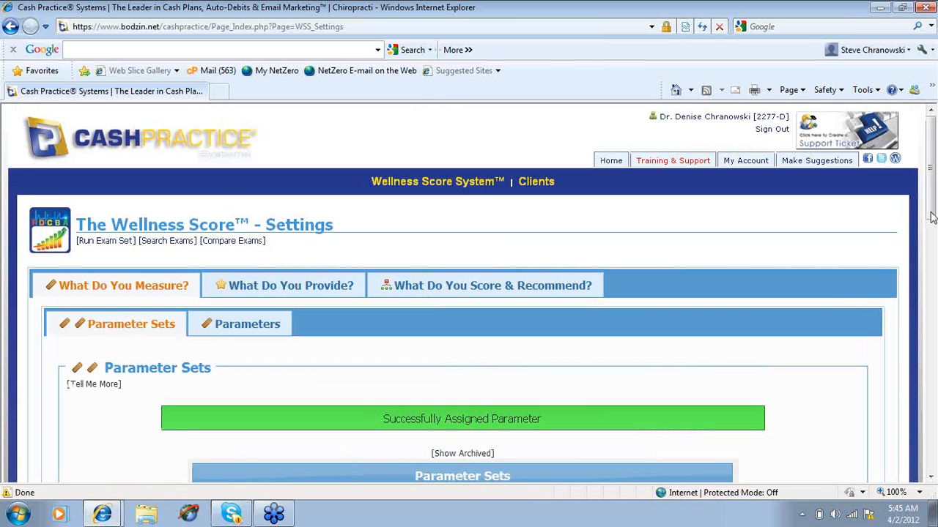
Assign the Intracellular Water parameter to the ExxonMobil set
left_click_drag(931, 217, 933, 365)
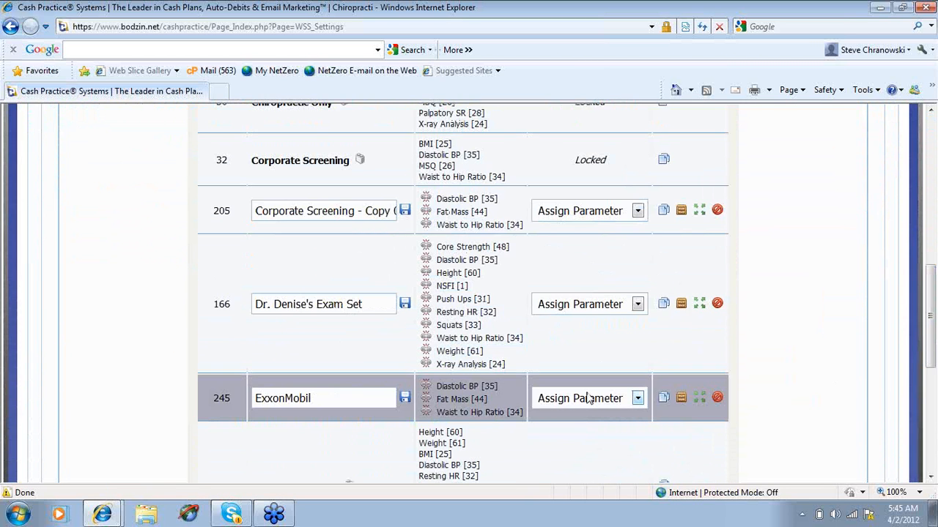
left_click(637, 399)
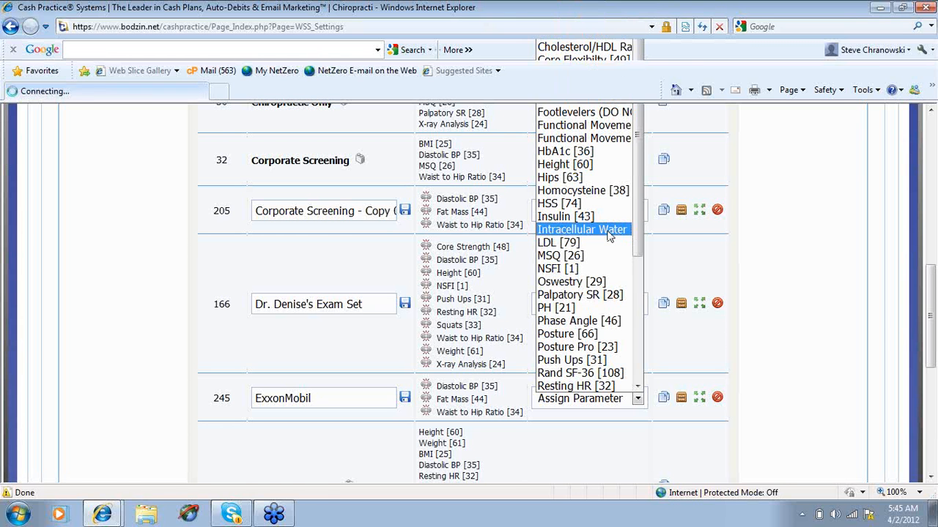
left_click(608, 231)
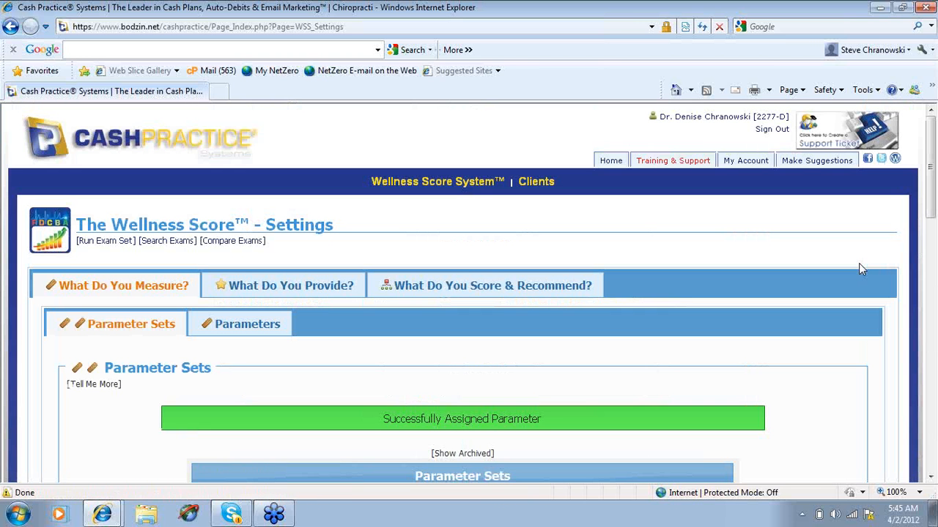
Assign the HSS parameter to the ExxonMobil set
left_click_drag(932, 213, 933, 315)
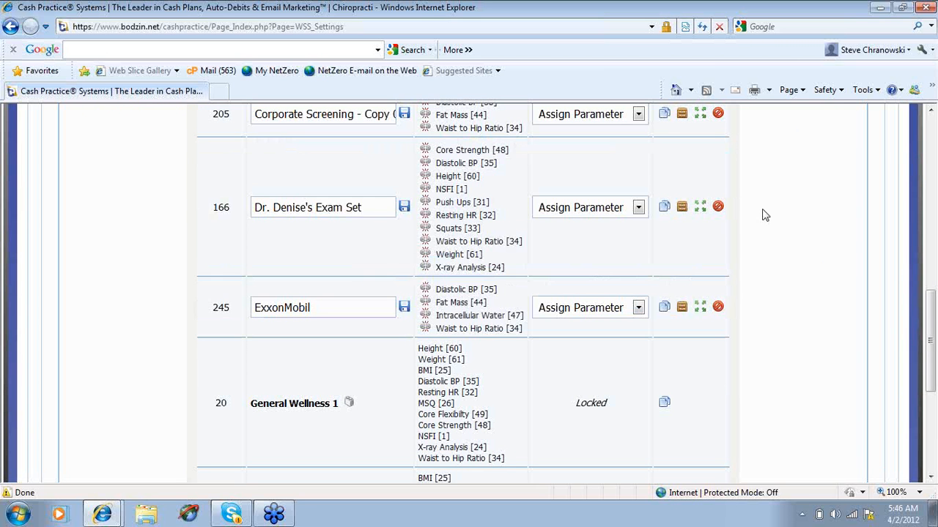
mouse_move(929, 311)
left_mouse_down()
mouse_move(929, 300)
mouse_move(929, 317)
left_mouse_up()
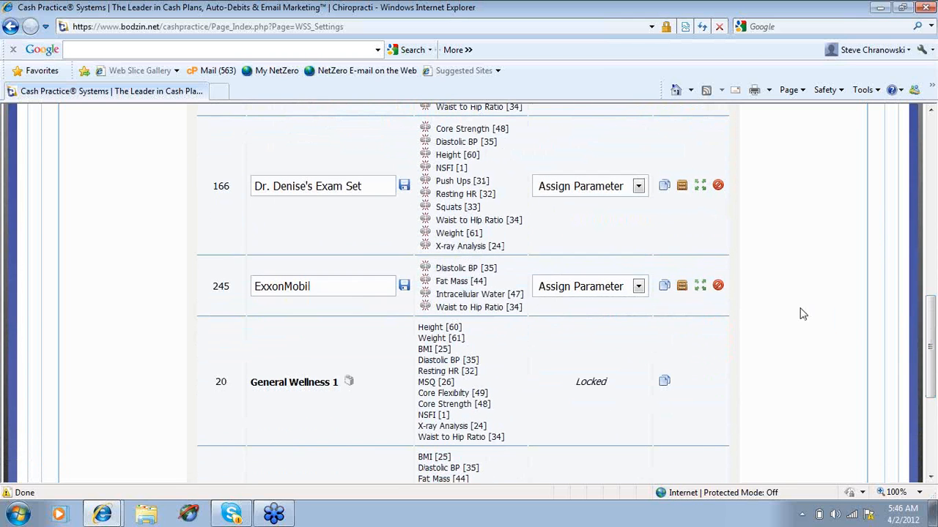
left_click(639, 287)
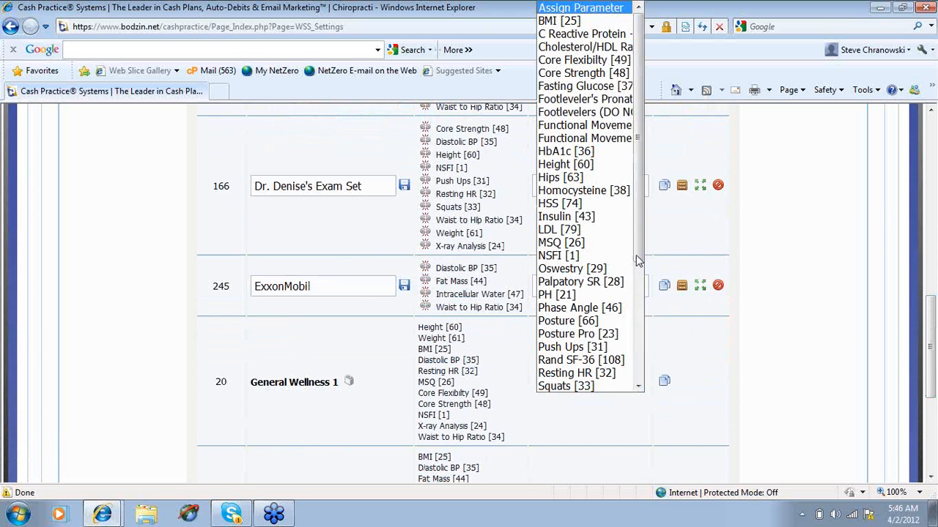
left_click(599, 205)
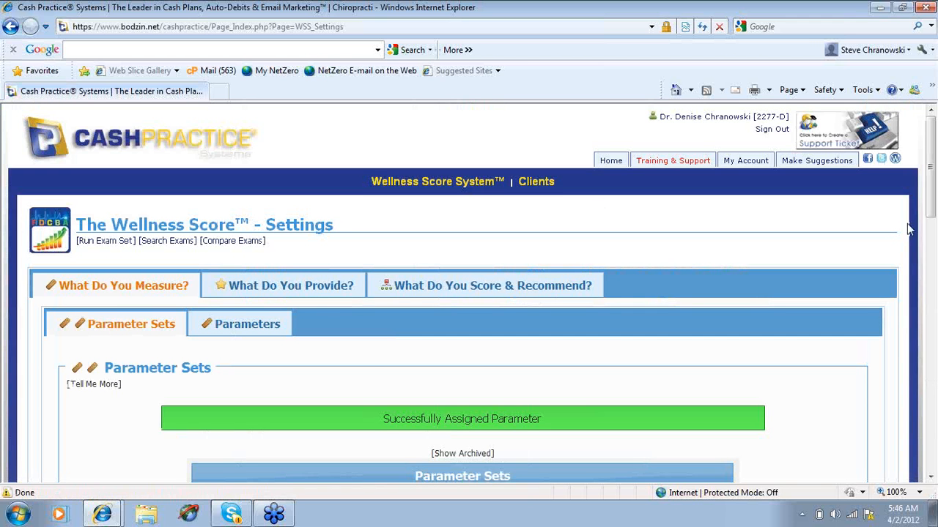
Go to Run Exam Set and choose ExxonMobil [245] as the Wellness Score set
left_click_drag(932, 223, 935, 367)
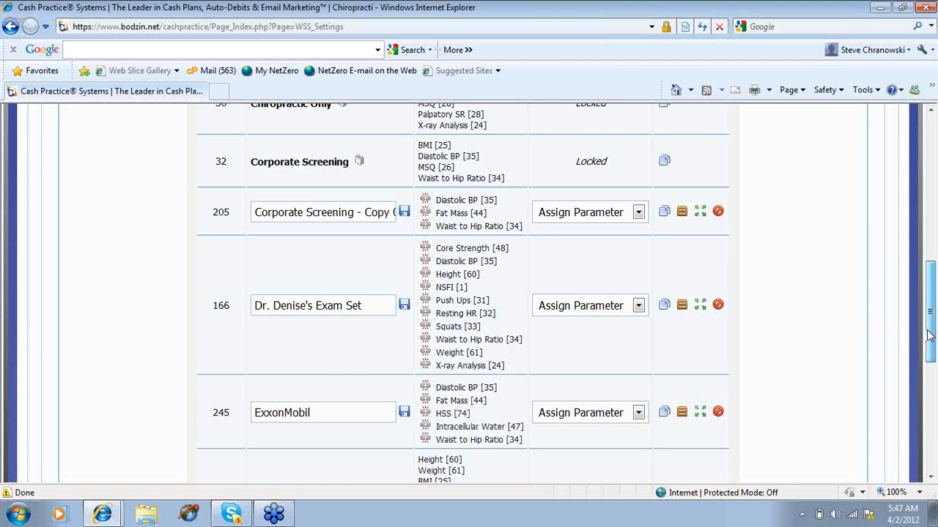
left_click_drag(929, 334, 901, 201)
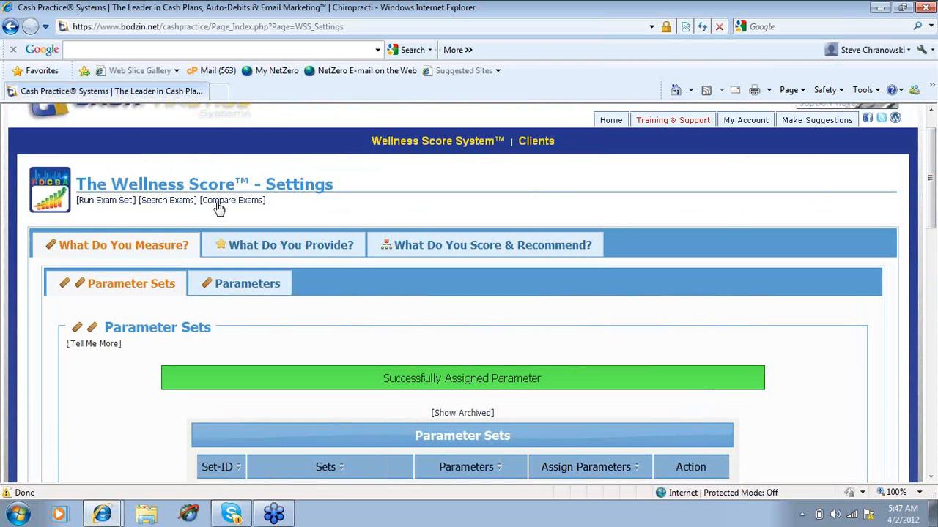
left_click(117, 201)
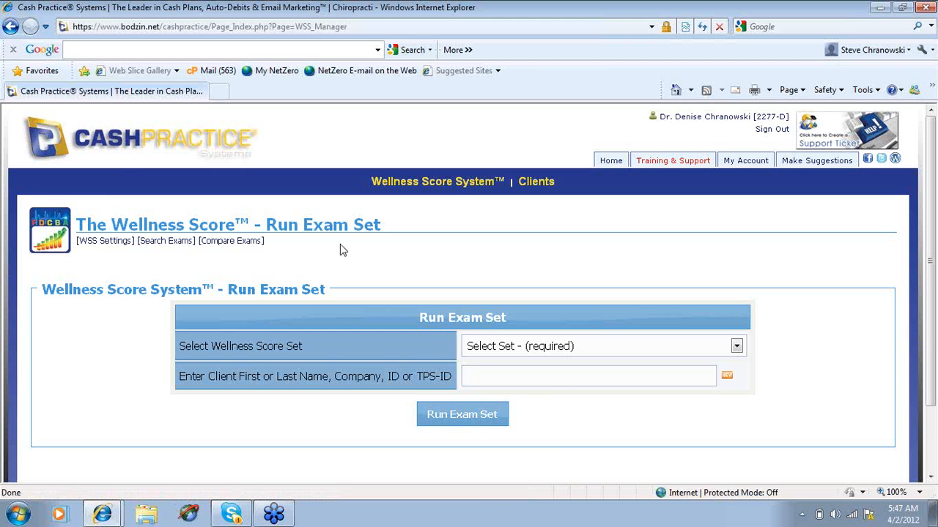
left_click(736, 348)
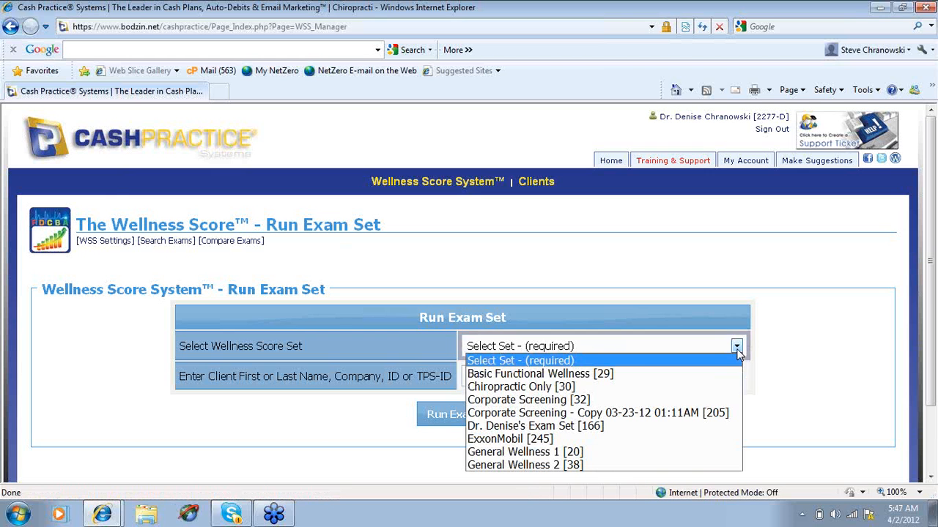
left_click(627, 440)
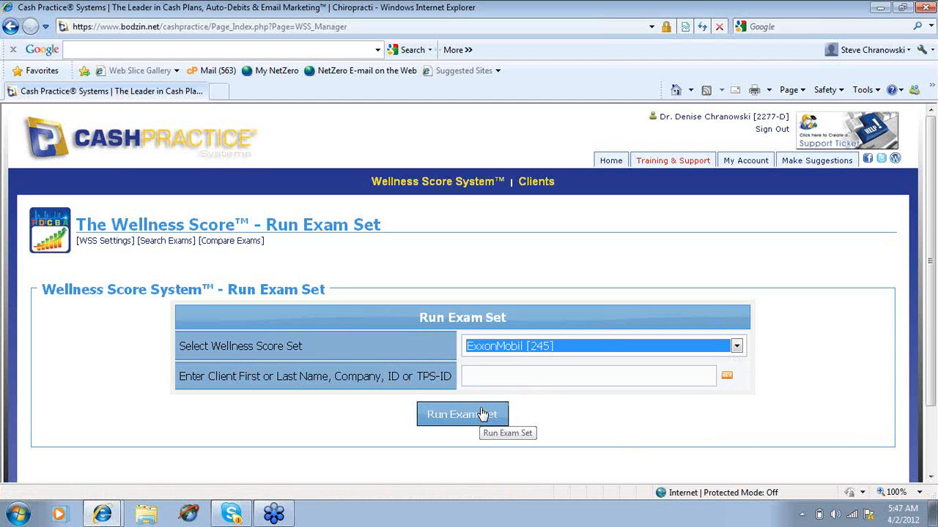
Look up the client by last name, select the matching record and run the exam, accepting the fee notice
left_click(629, 374)
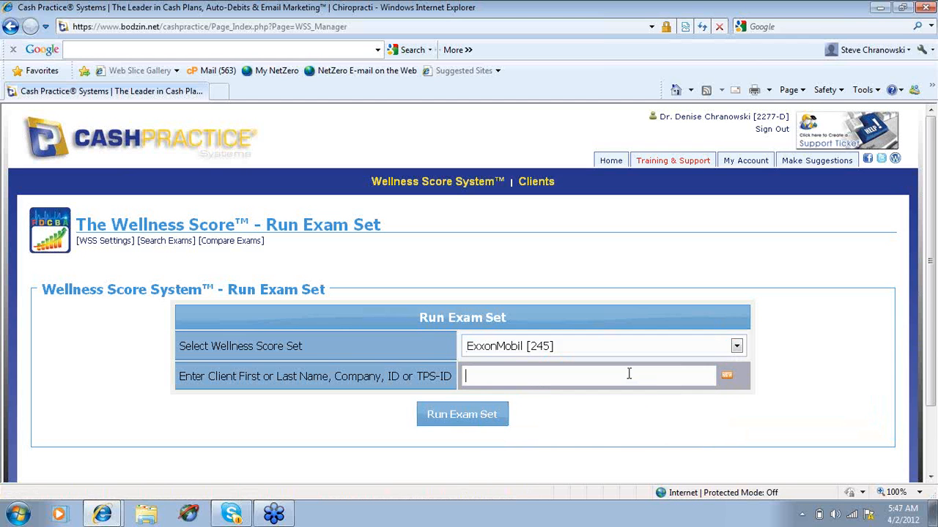
type("ken")
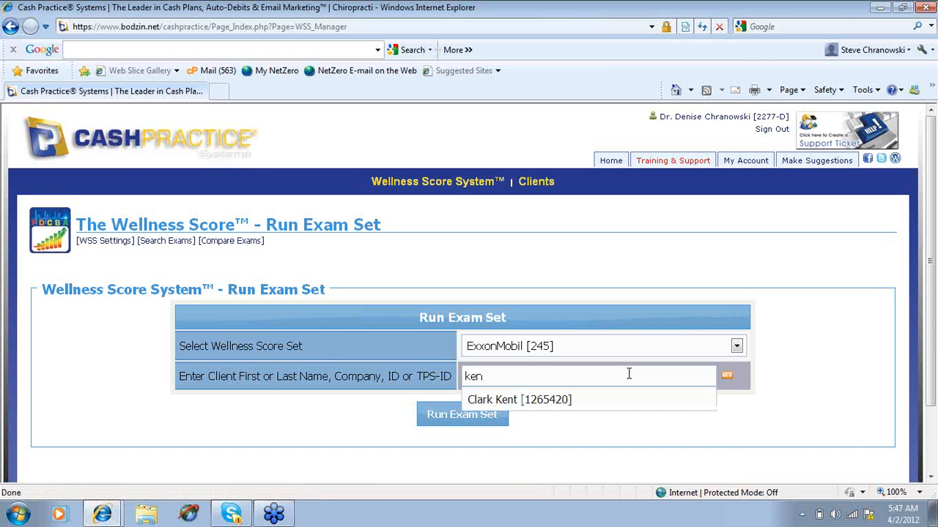
type("t")
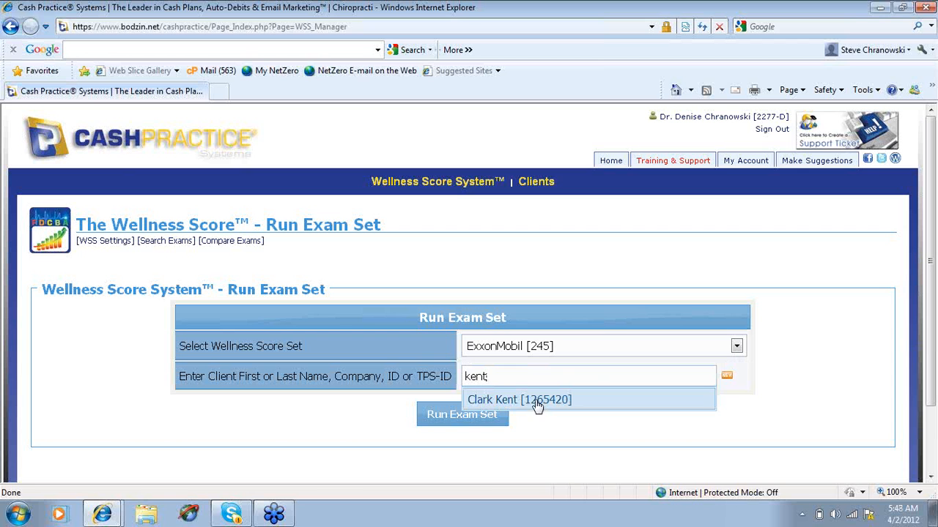
left_click(505, 402)
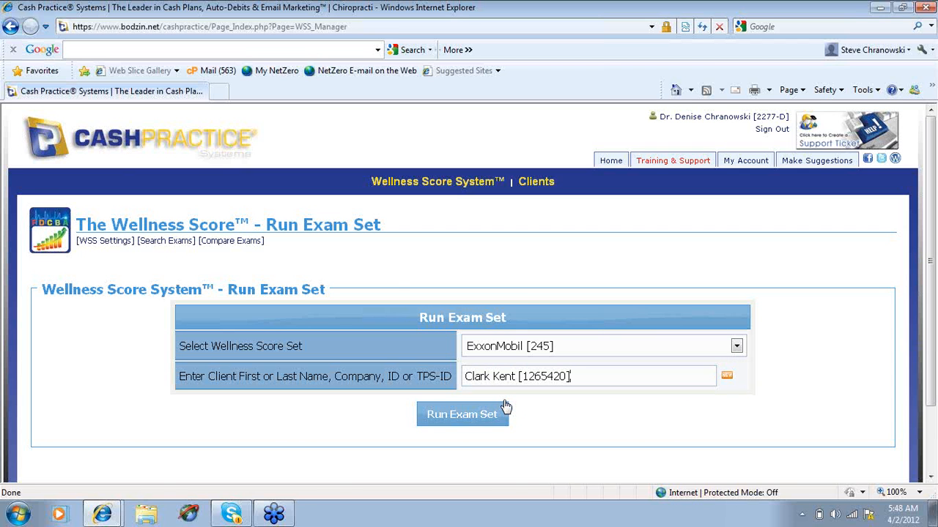
left_click(484, 415)
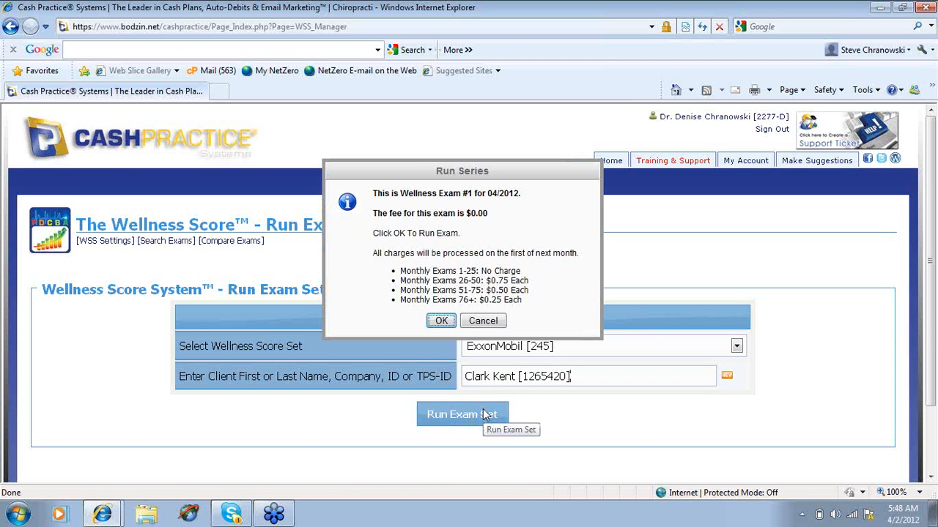
left_click(442, 323)
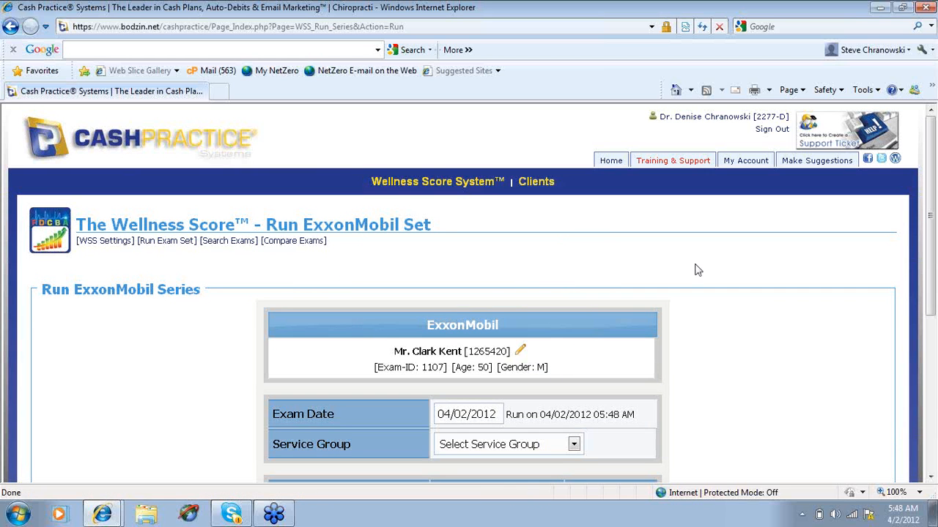
Enter the exam measurements for Diastolic BP as 80 mmHg, Fat Mass as 35 and HSS as 90 %
scroll(932, 267, "down", 1)
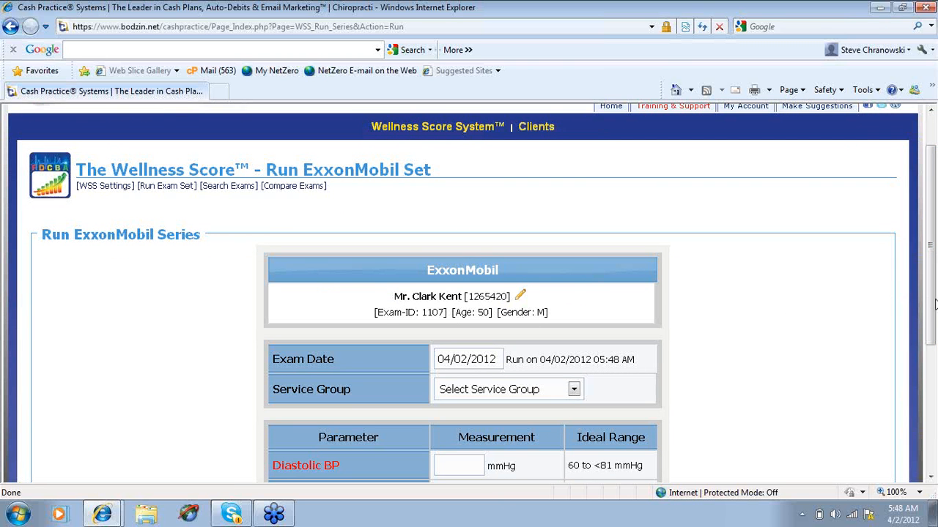
left_click_drag(929, 304, 935, 399)
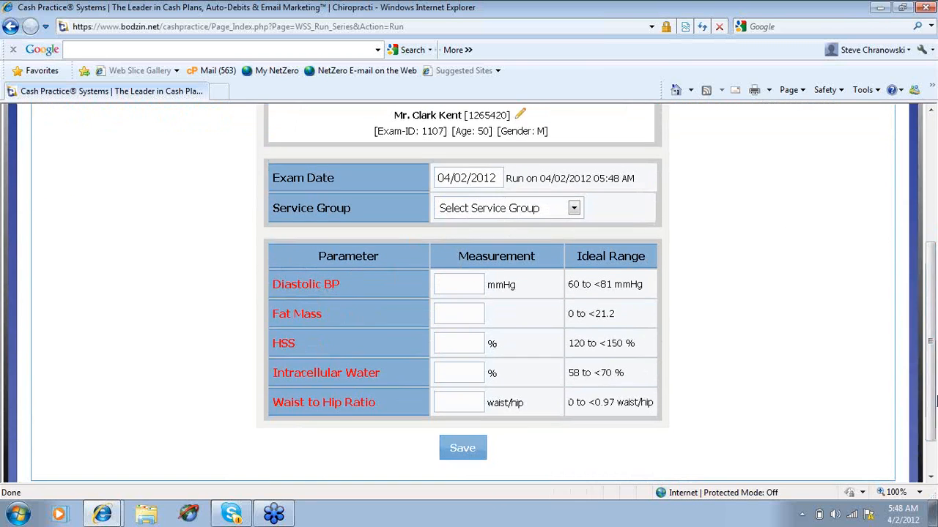
left_click(460, 282)
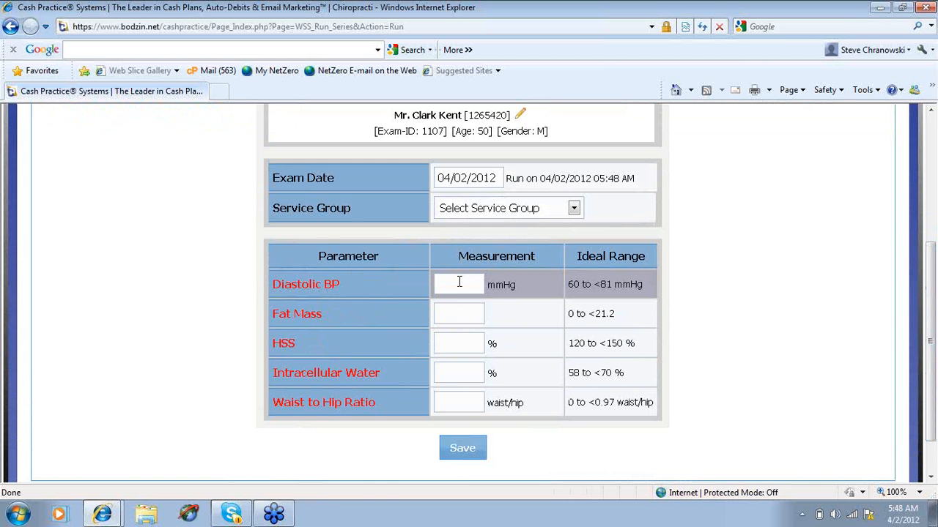
type("80")
left_click(460, 310)
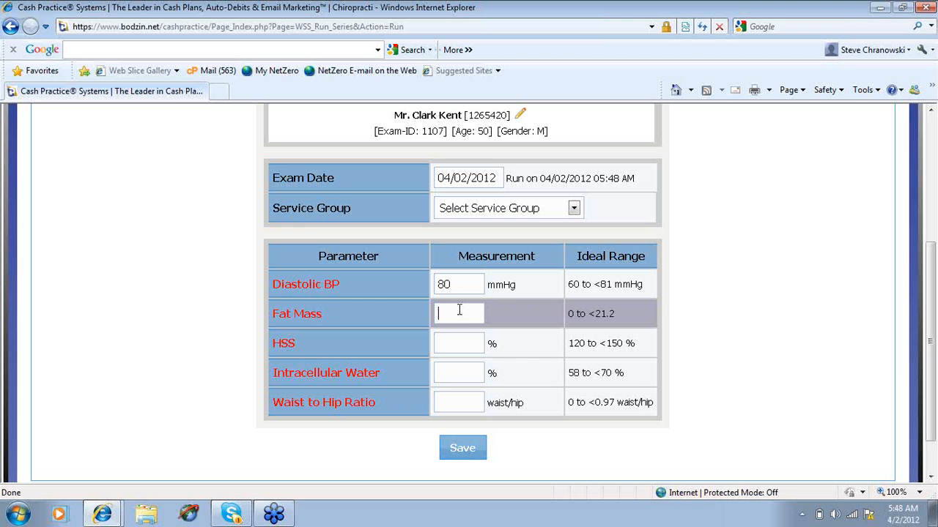
type("35")
left_click(461, 343)
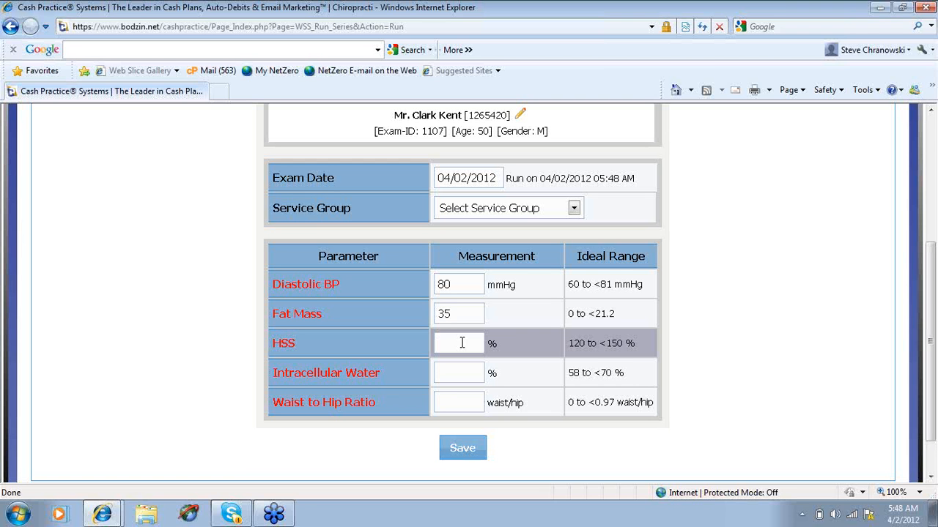
type("90")
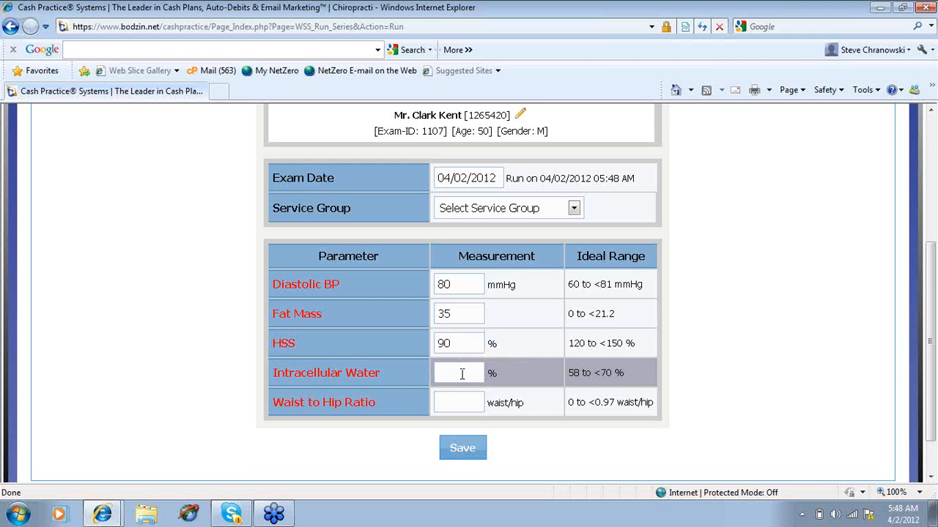
Set Intracellular Water to 55 % and Waist to Hip Ratio to 0.95, and save the exam
left_click(461, 374)
type("55")
left_click(458, 400)
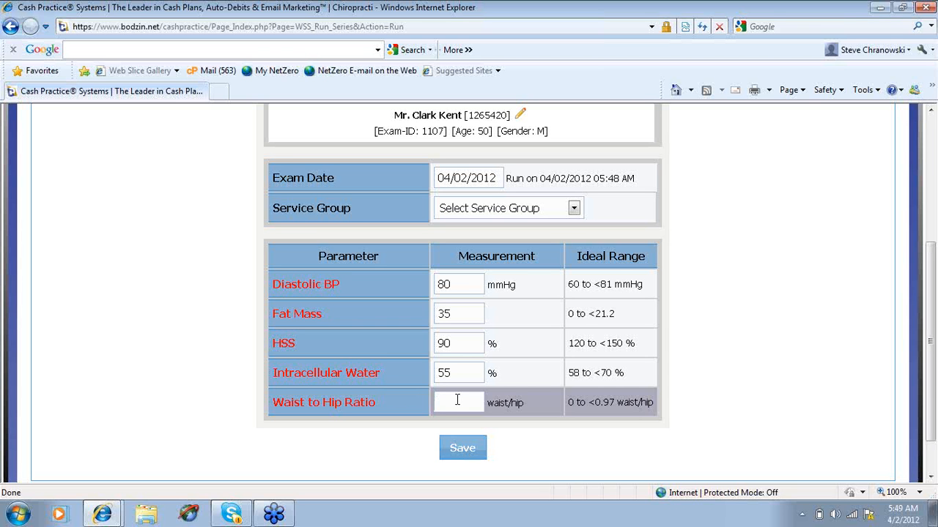
type("0.95")
left_click(461, 449)
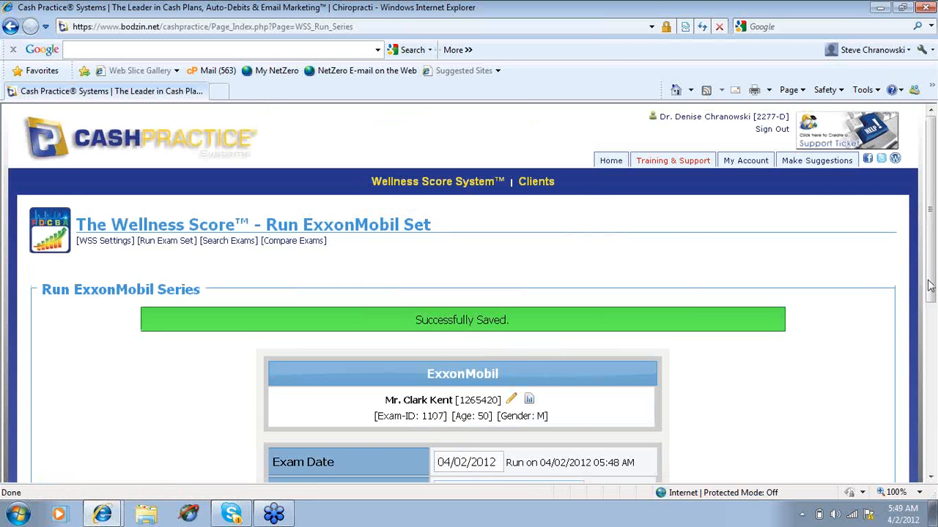
View the Patient Summary Report for the saved exam, check its parameter ratings and close it
left_click_drag(931, 285, 930, 348)
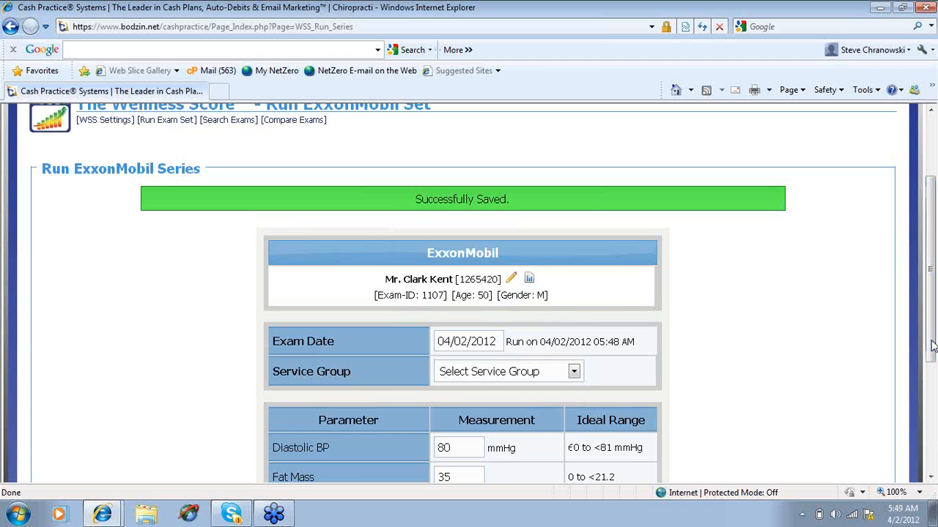
left_click(529, 282)
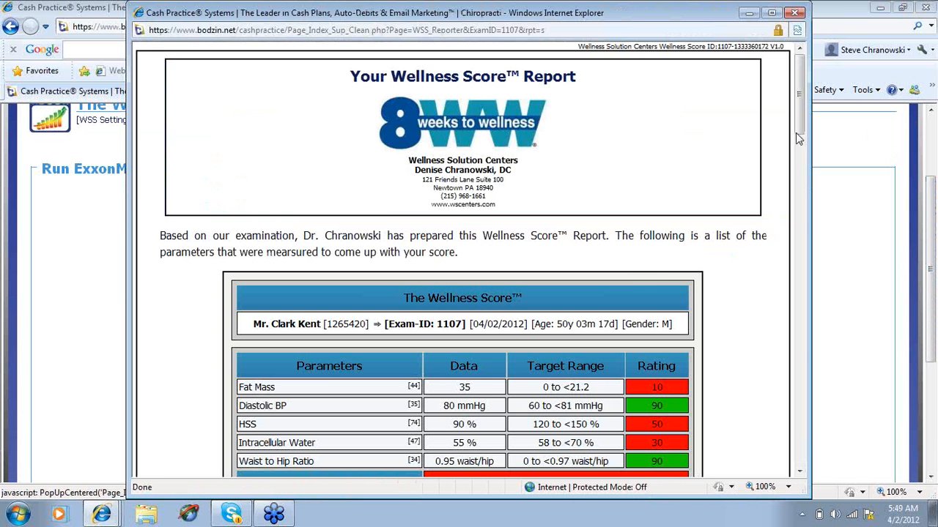
mouse_move(803, 132)
left_mouse_down()
mouse_move(798, 395)
mouse_move(800, 123)
left_mouse_up()
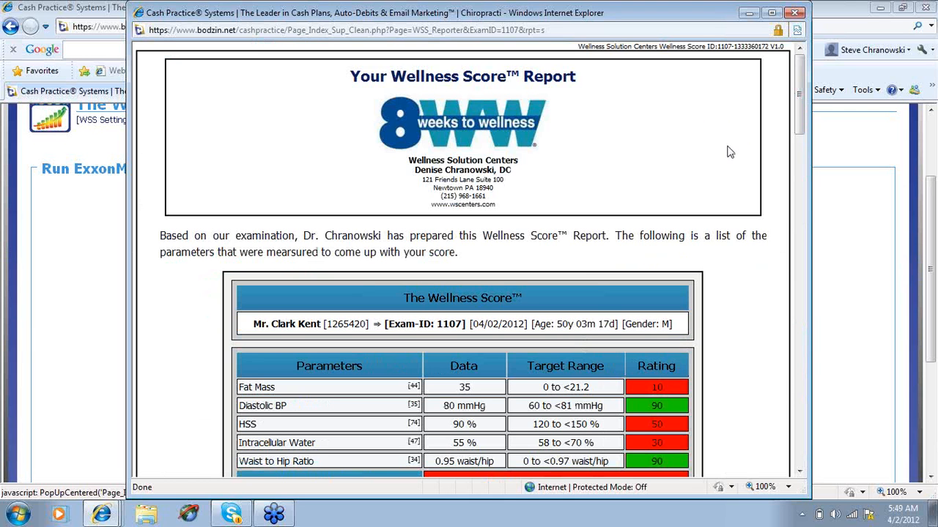
left_click(797, 13)
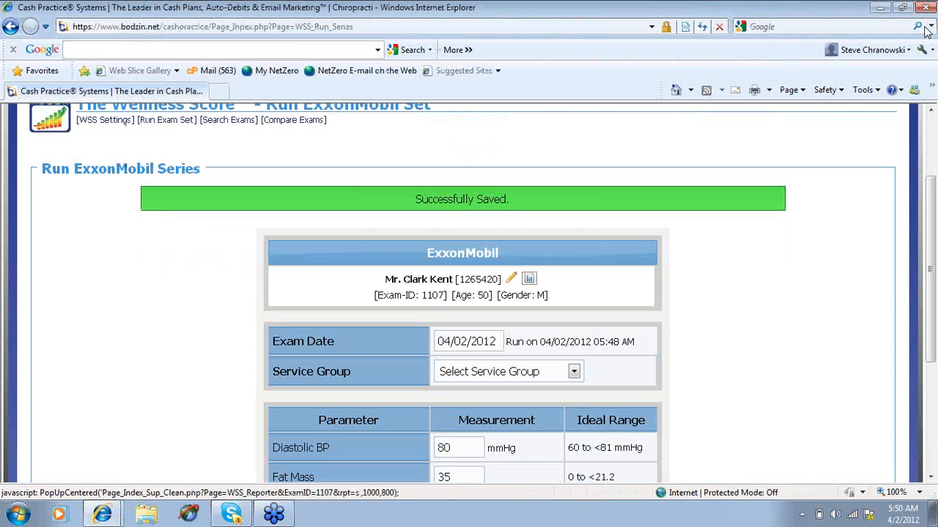